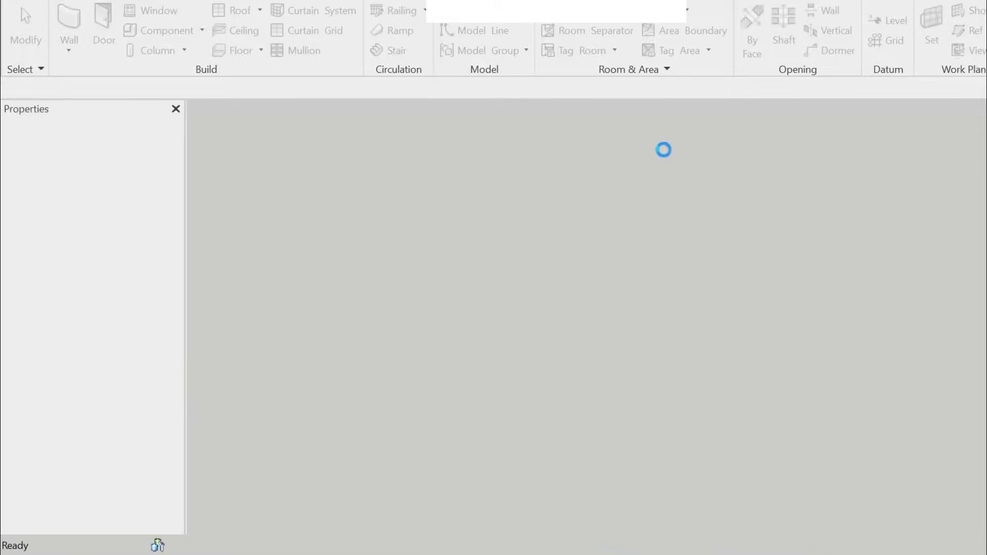
Zoom around the grid 1 and 2 bubbles on sheet A103 and select the plan viewport.
scroll(366, 171, "up", 6)
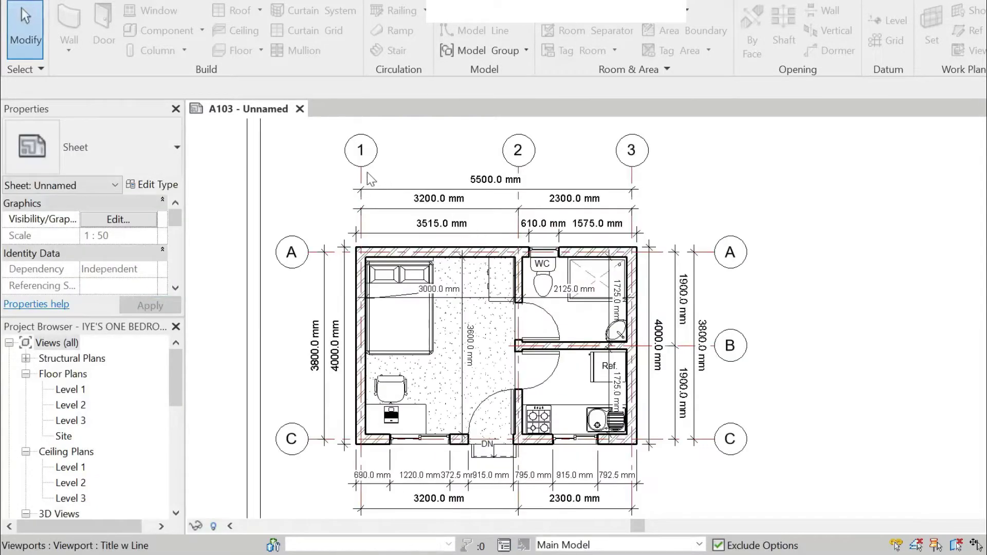
scroll(616, 164, "down", 2)
scroll(335, 185, "up", 3)
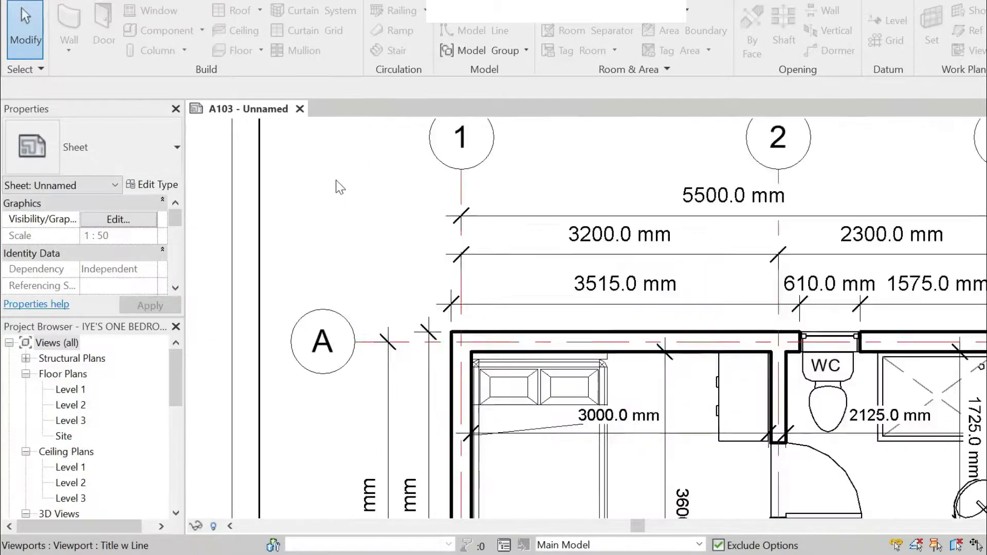
scroll(540, 171, "down", 3)
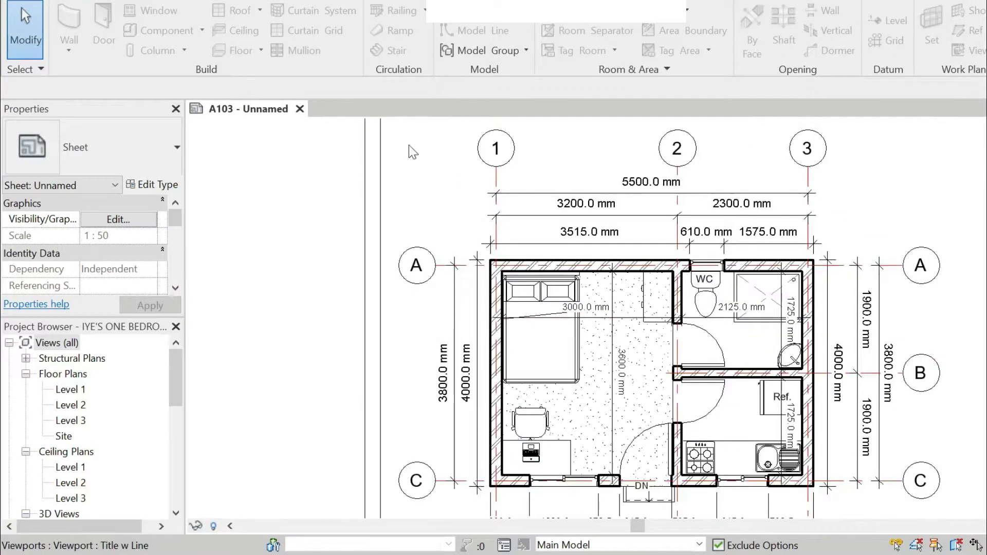
scroll(411, 148, "up", 3)
left_click(607, 186)
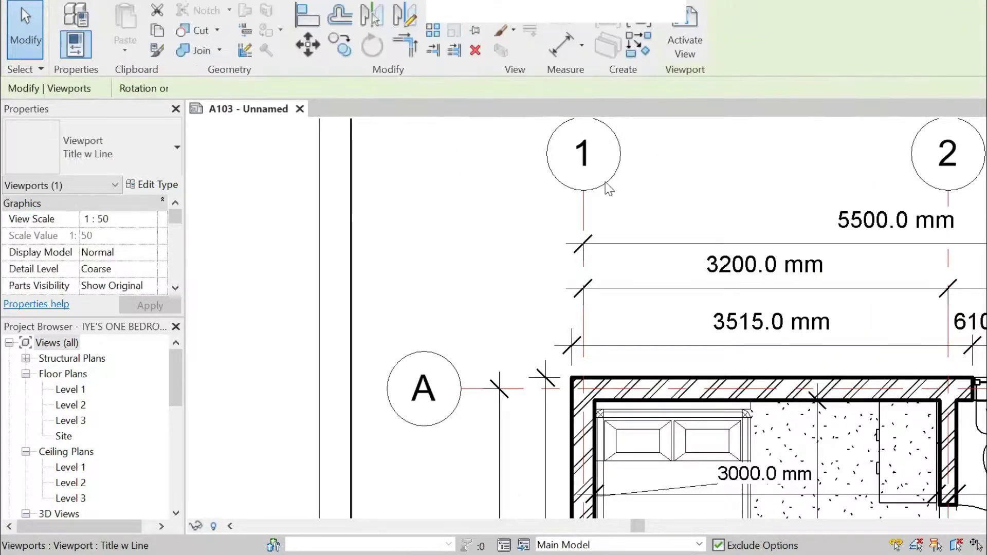
scroll(707, 288, "down", 1)
scroll(709, 288, "down", 1)
scroll(777, 237, "up", 3)
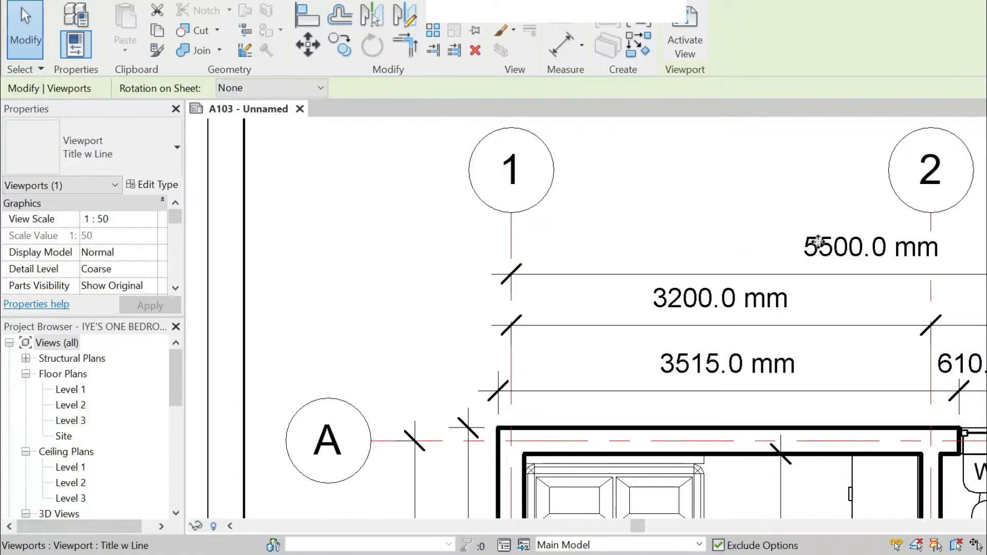
Deselect the viewport, inspect the grid heads up close, then reselect the plan viewport.
key("Escape")
scroll(606, 216, "down", 2)
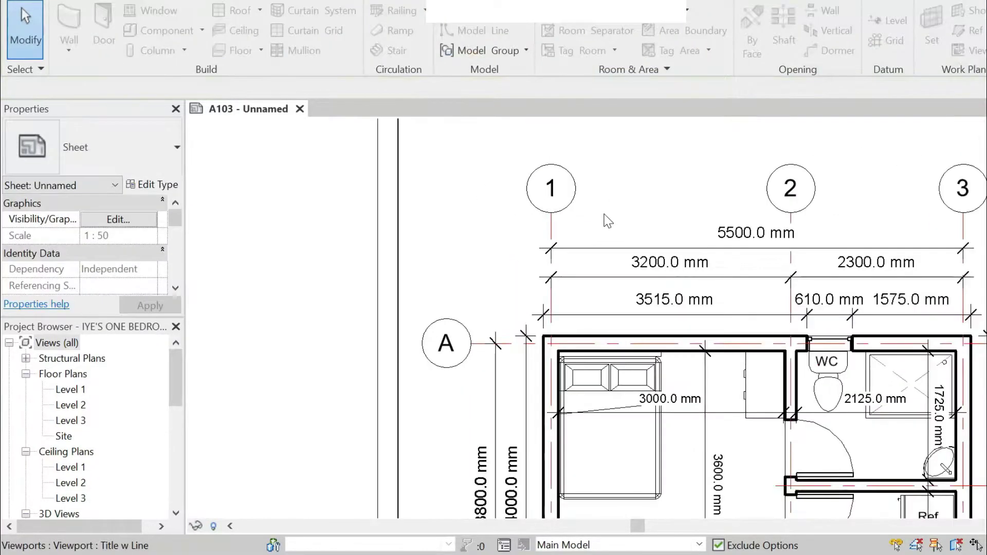
scroll(606, 216, "up", 2)
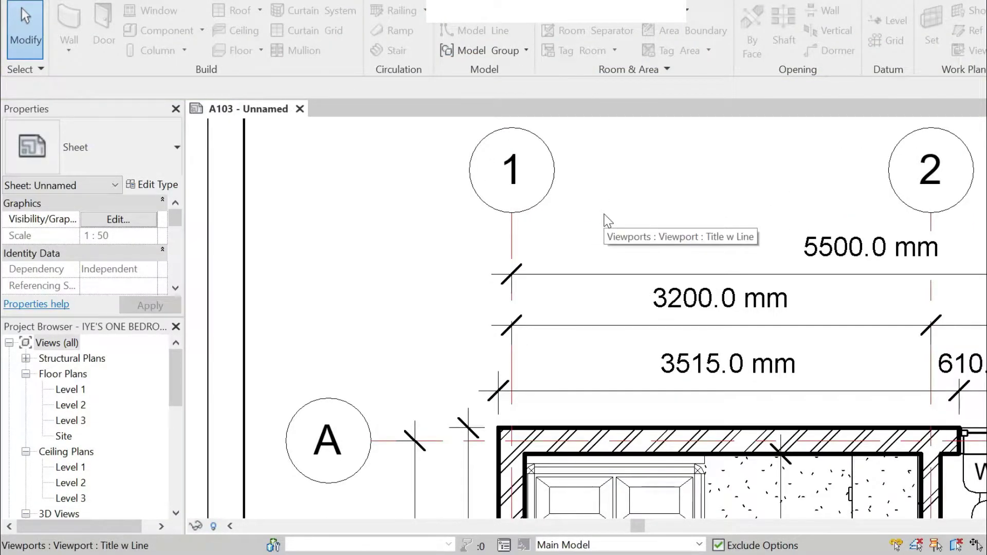
scroll(634, 211, "down", 2)
scroll(635, 204, "up", 2)
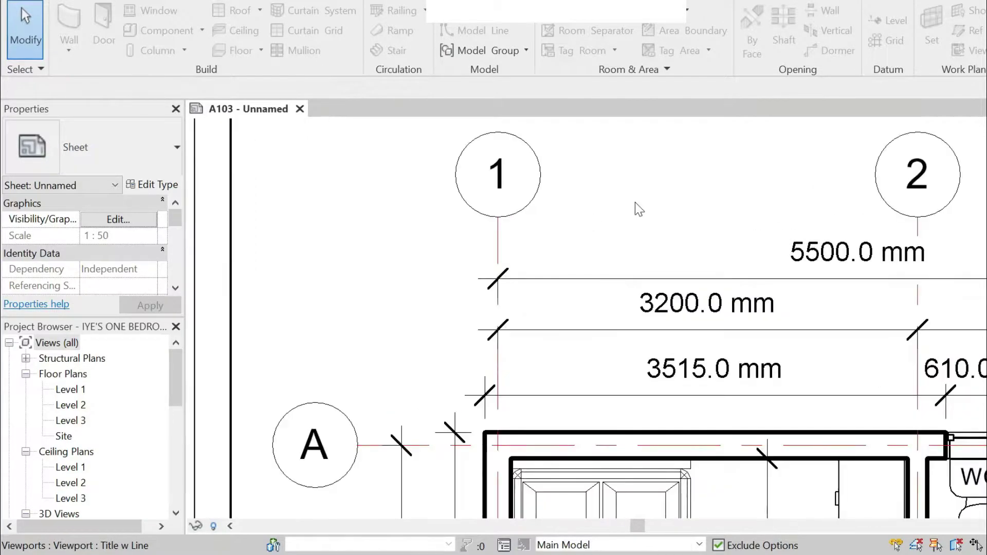
scroll(634, 210, "up", 2)
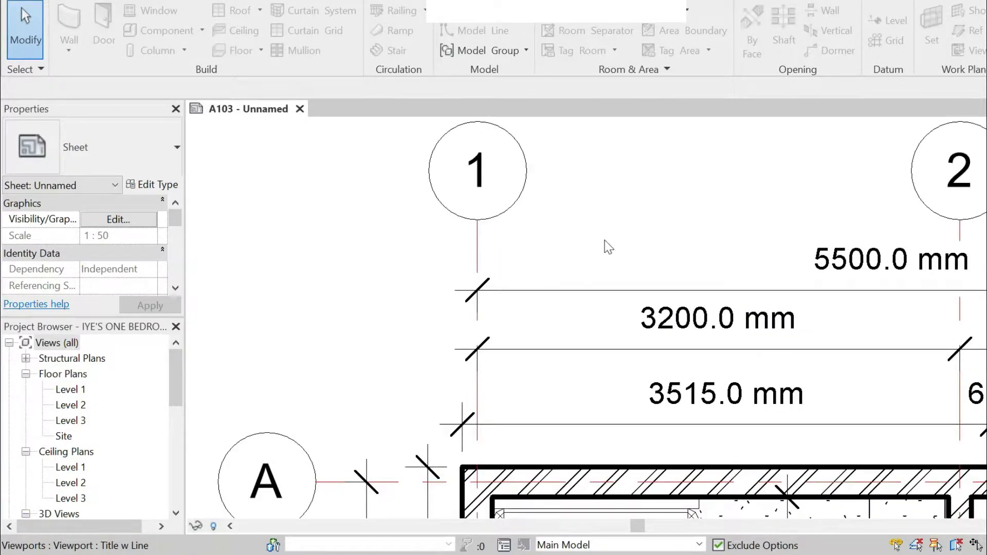
scroll(616, 218, "down", 2)
scroll(619, 221, "up", 2)
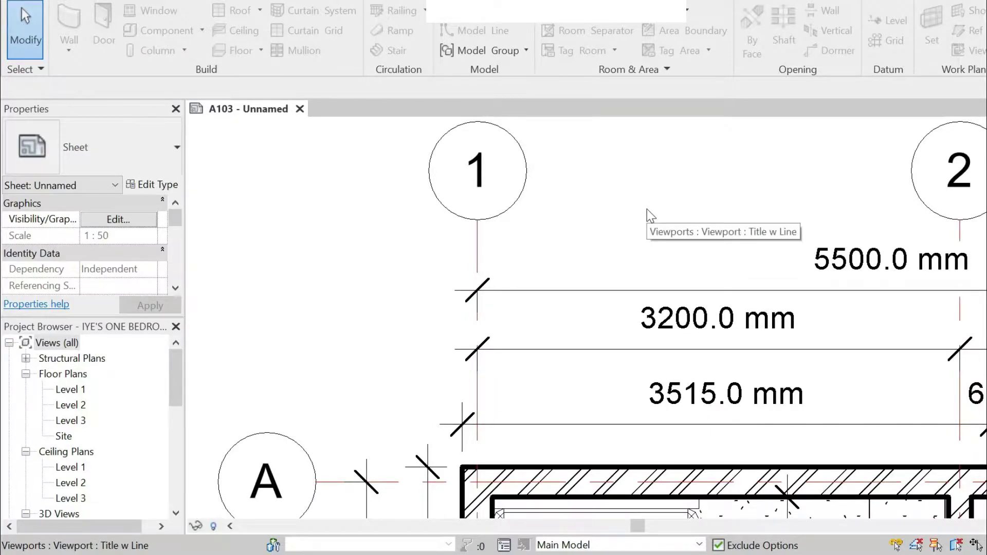
left_click(487, 222)
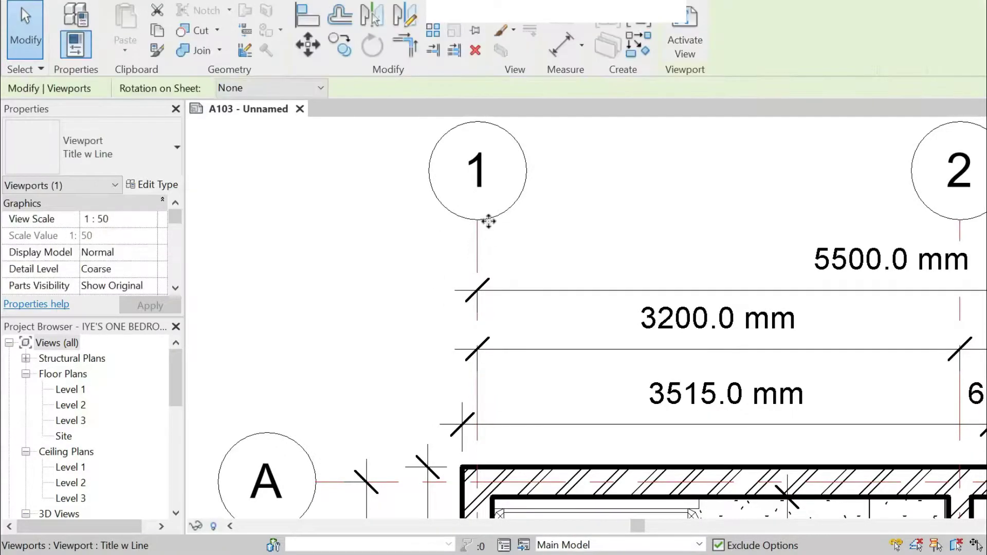
Draw a rectangular 5000x3700 wall enclosure on Level 1 using Generic - 300mm Masonry.
key("Escape")
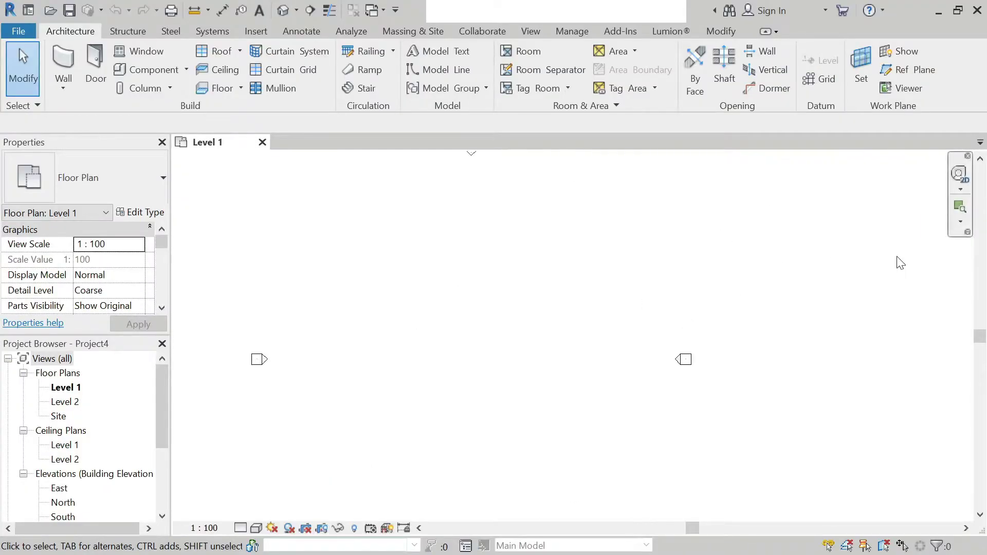
scroll(735, 275, "down", 2)
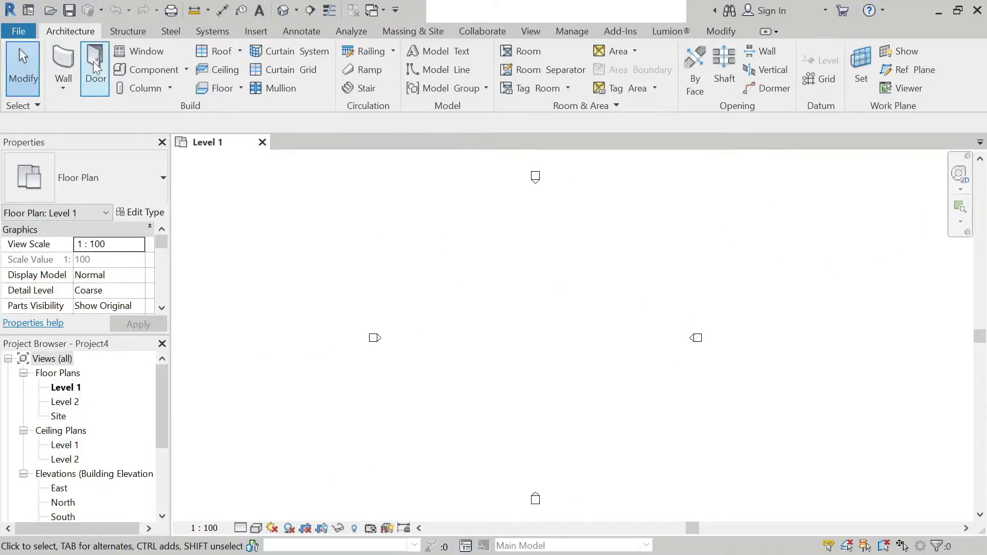
left_click(72, 60)
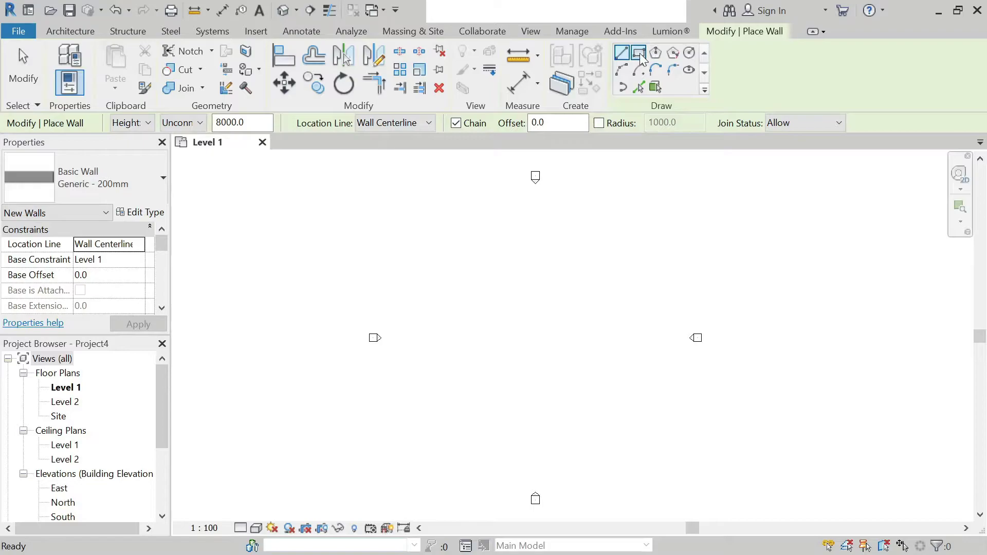
left_click(639, 53)
left_click(128, 187)
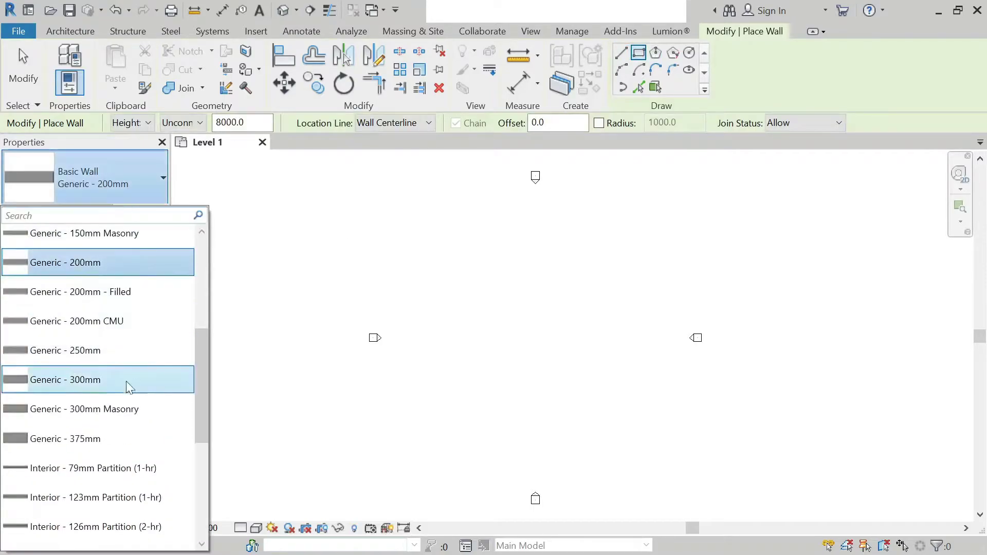
left_click(124, 409)
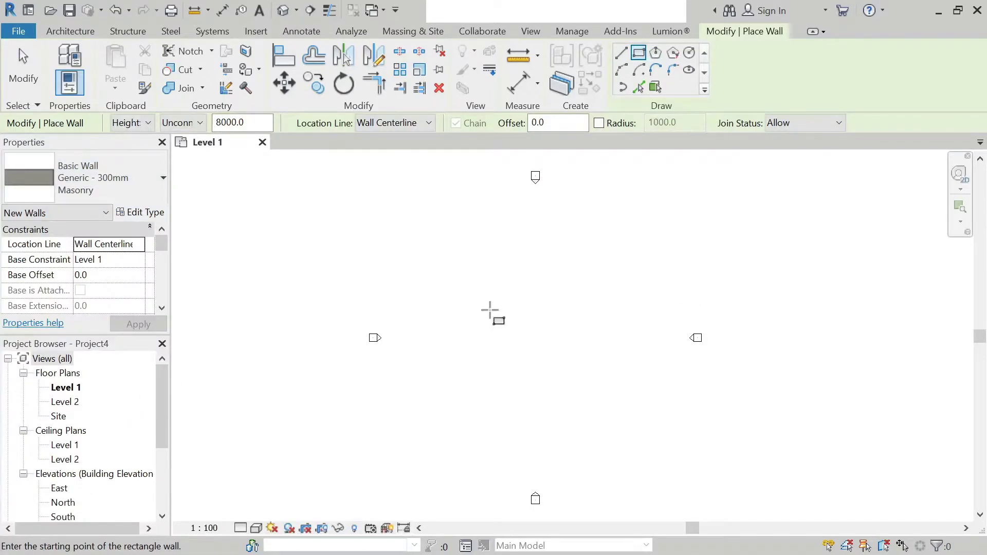
left_click(489, 310)
scroll(514, 322, "up", 4)
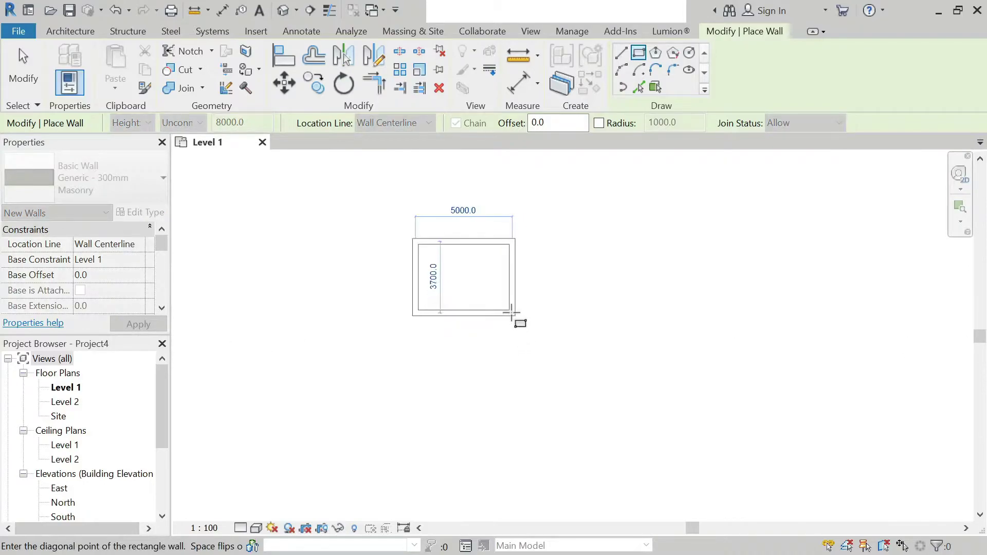
left_click(511, 313)
scroll(462, 257, "up", 2)
key("Escape")
key("Escape")
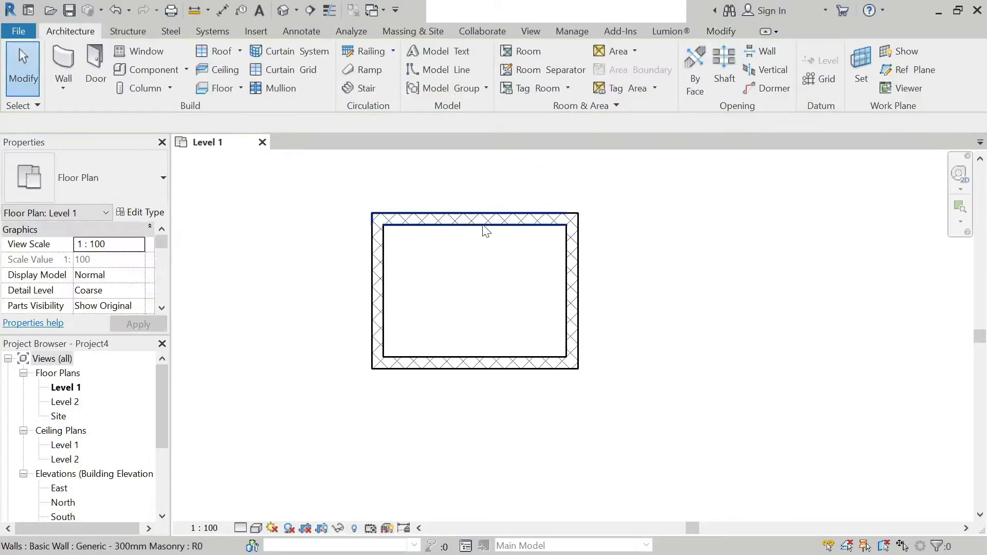
Tab-select the four-wall chain and change it to Retaining - 300mm Concrete.
key("Tab")
left_click(486, 231)
left_click(163, 177)
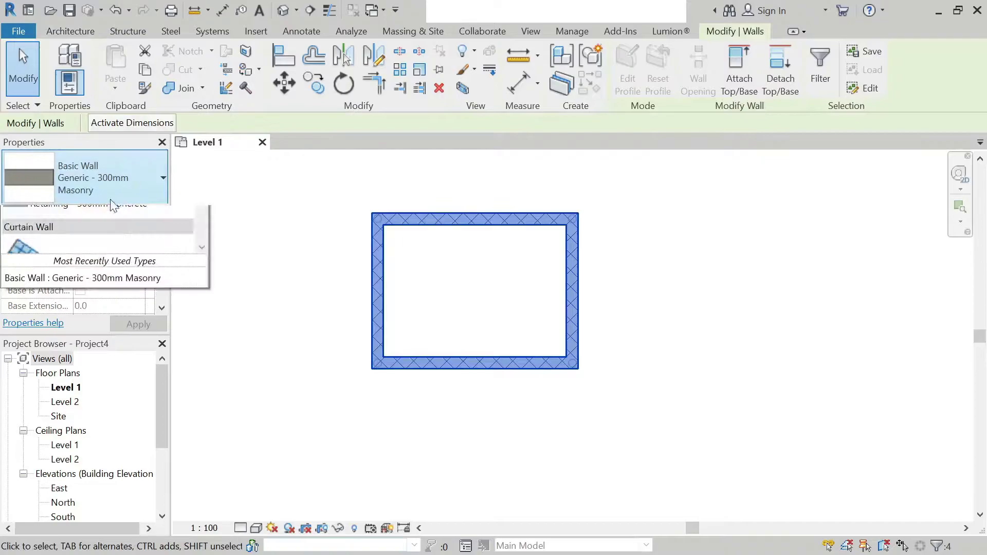
scroll(115, 448, "down", 3)
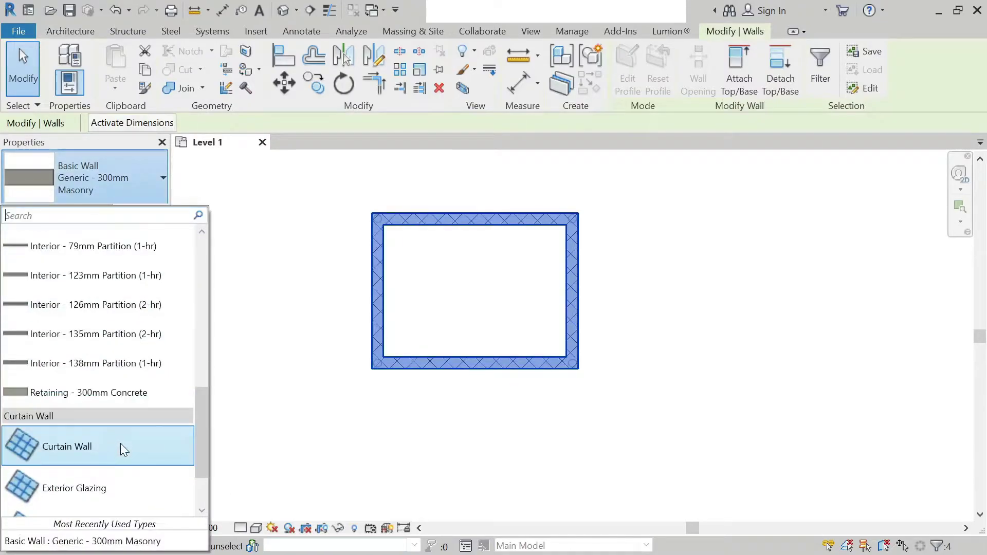
left_click(136, 394)
scroll(370, 225, "up", 3)
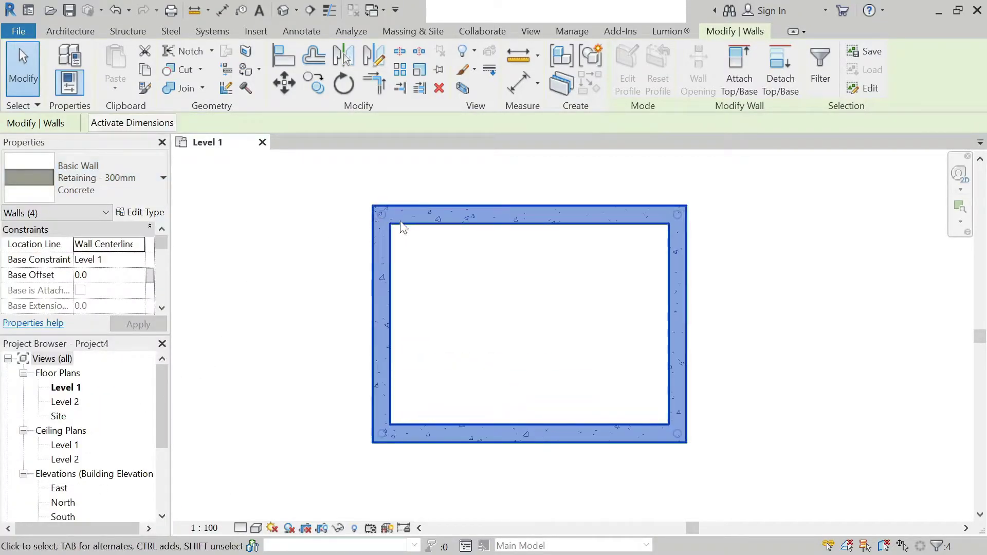
scroll(402, 324, "down", 3)
Check the left and top walls individually, then clear the selection.
key("Escape")
left_click(392, 316)
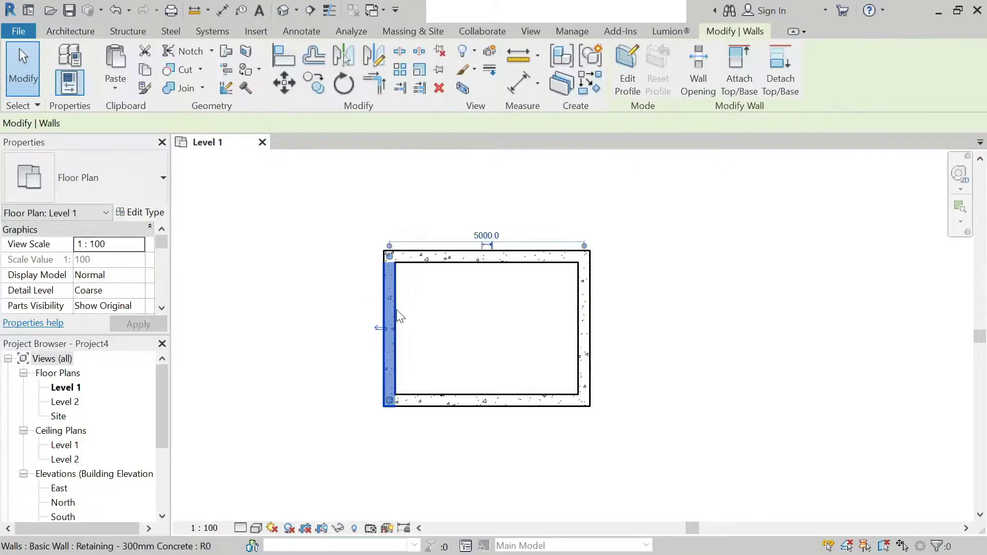
scroll(399, 303, "up", 2)
left_click(605, 255)
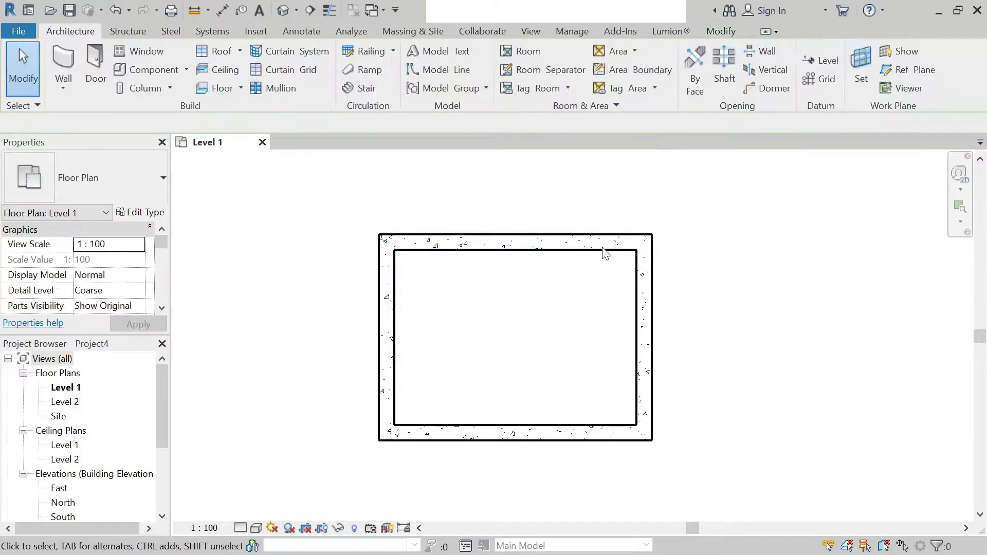
left_click(604, 242)
left_click(570, 384)
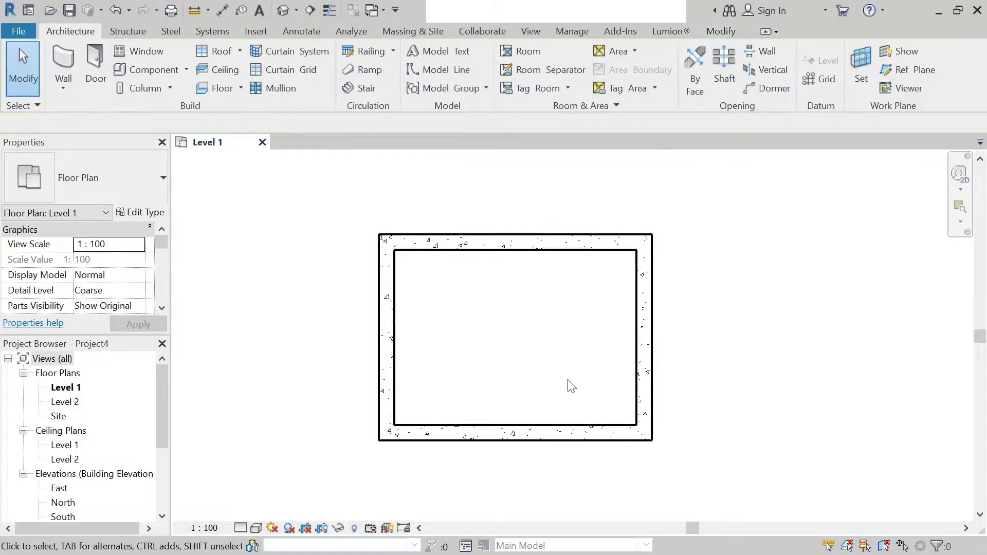
Place grid lines 1 and 2 with GR along the enclosure's left and right walls.
key("g")
key("r")
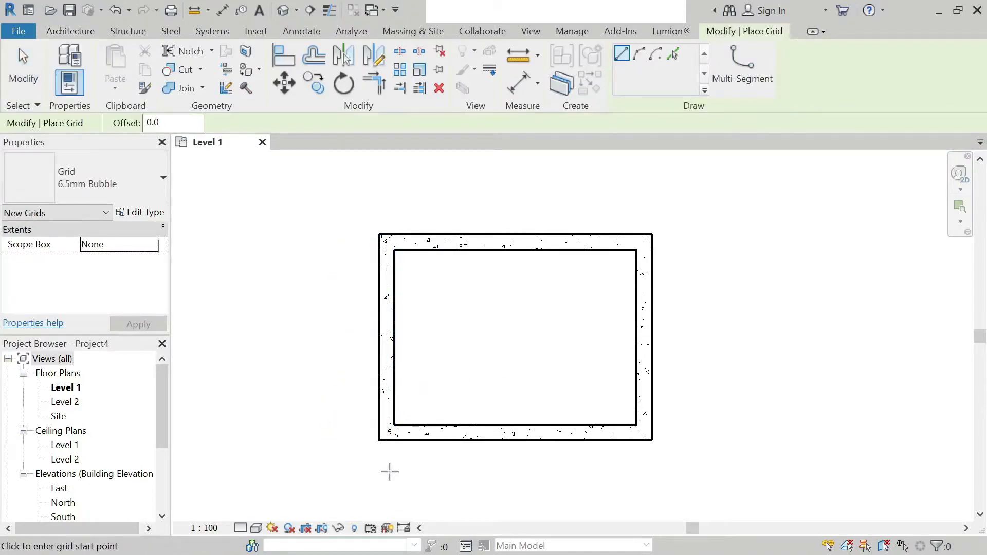
left_click(387, 428)
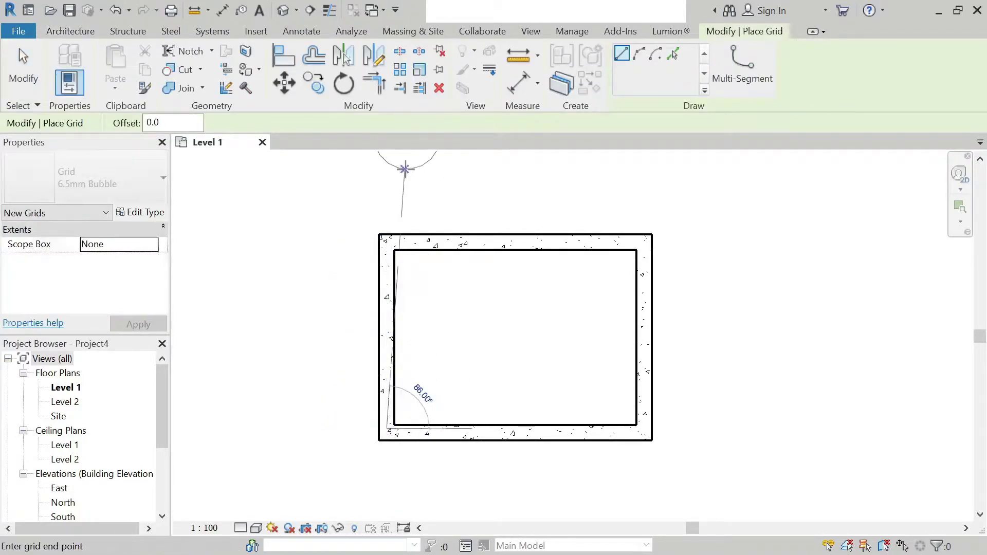
left_click(387, 182)
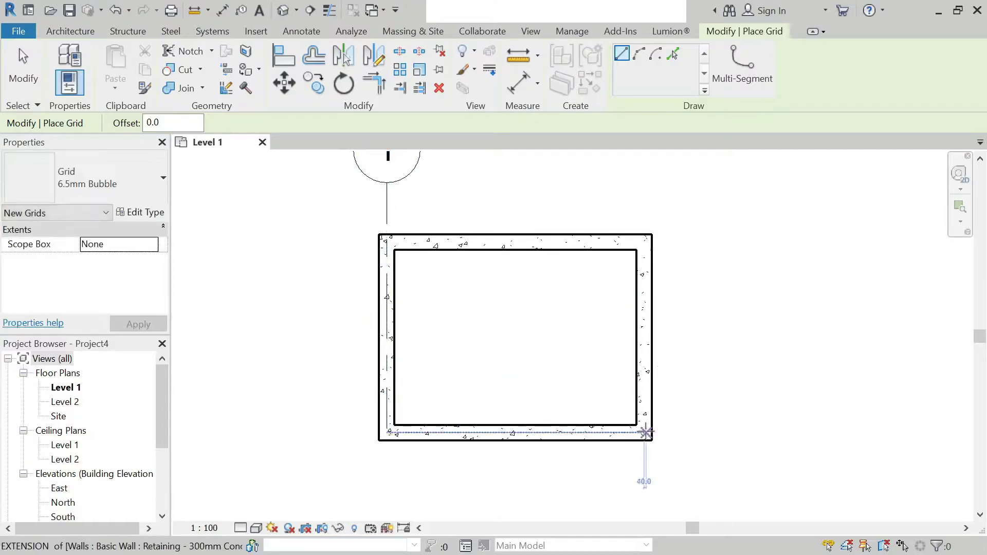
left_click(646, 433)
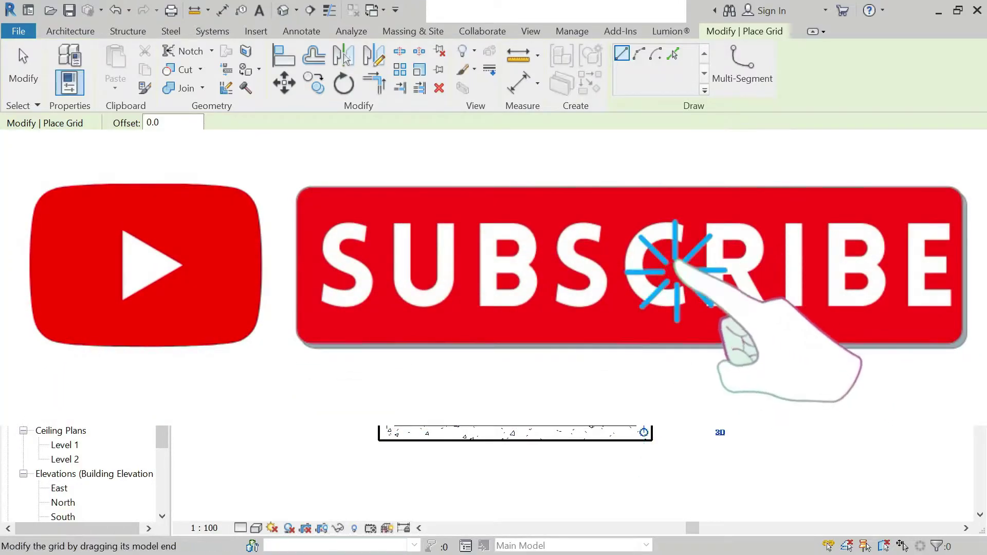
key("Escape")
key("Escape")
Select grid 2 instead of the top wall and drag its end down below the wall.
left_click(386, 465)
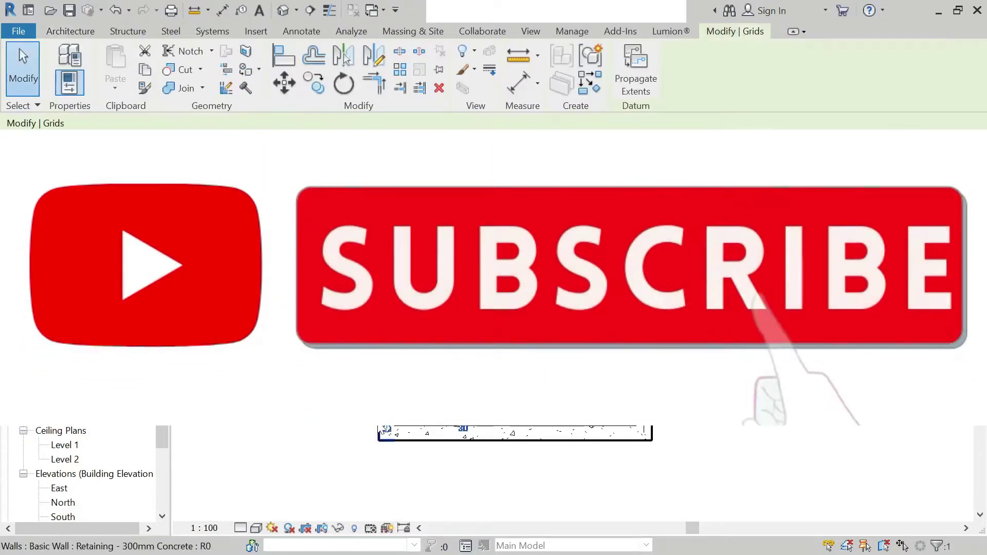
key("Escape")
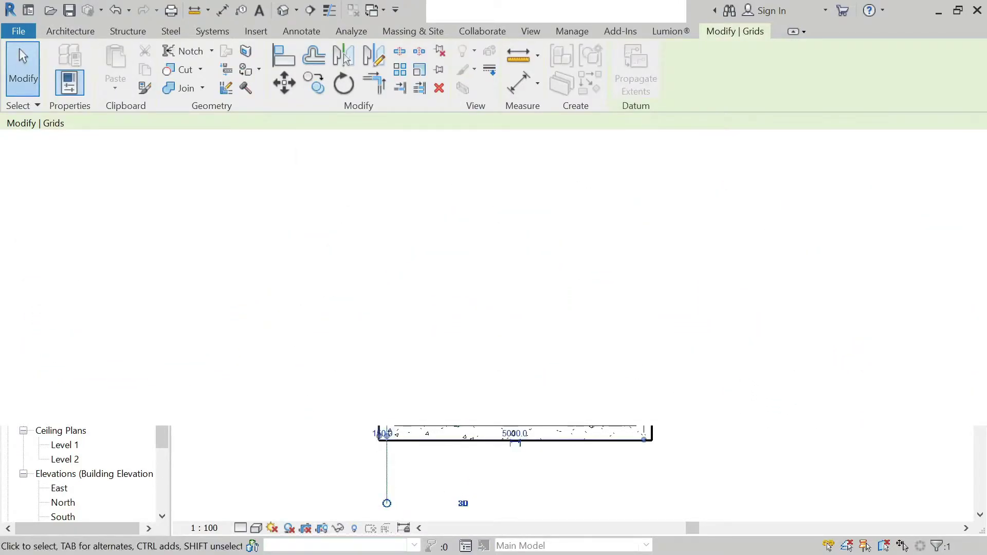
left_click(511, 435)
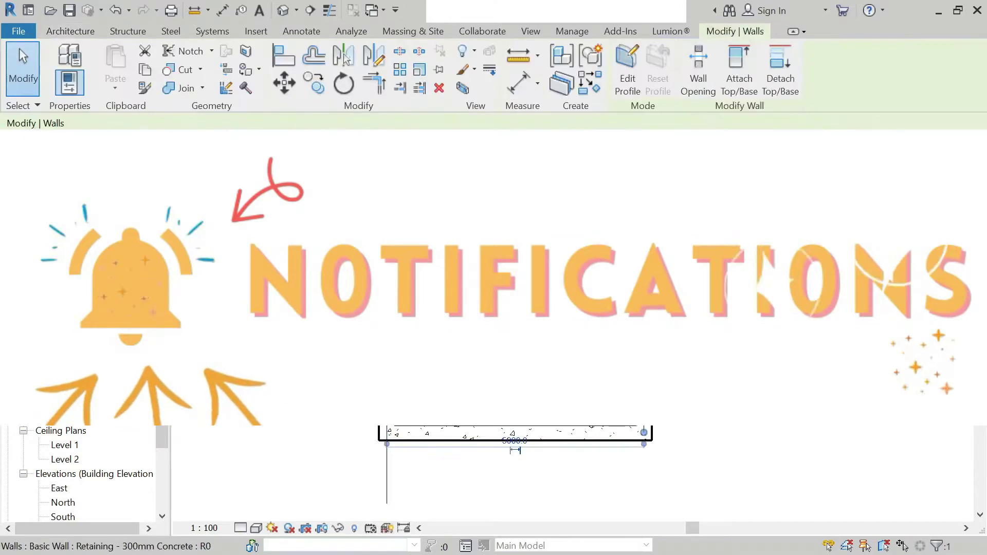
left_click(513, 427)
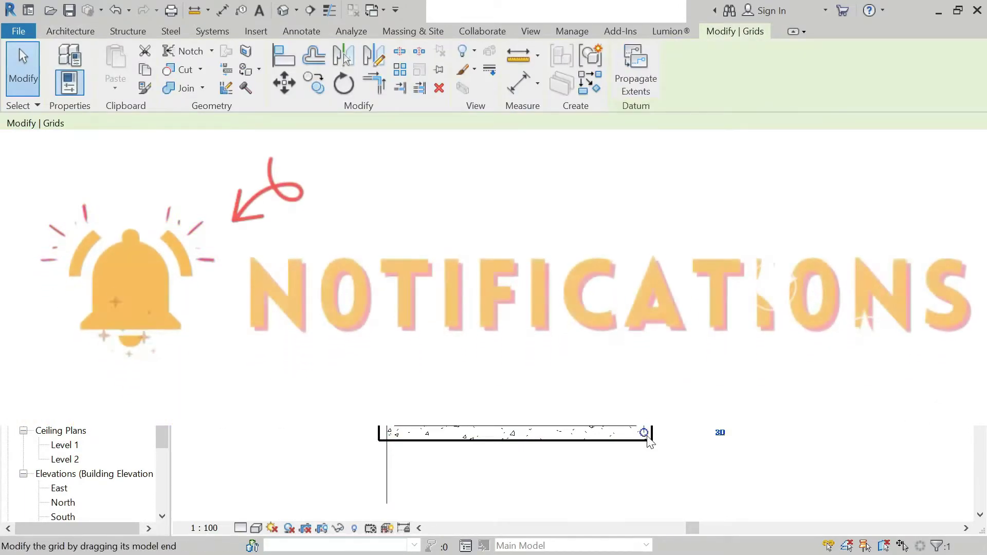
left_click_drag(644, 432, 644, 485)
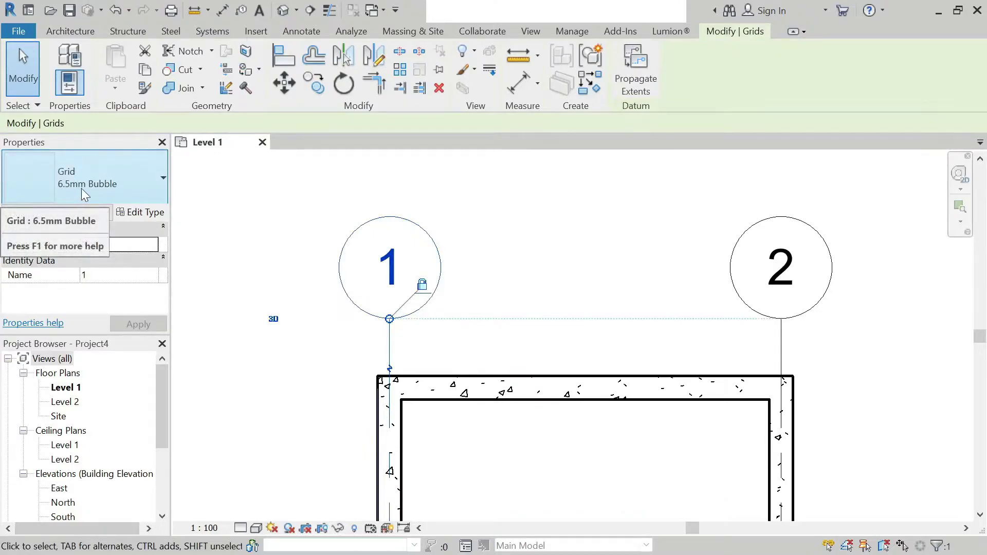
Switch grid 1 from 6.5mm Bubble to the 6.5mm Bubble Gap grid type and reselect it.
left_click(121, 183)
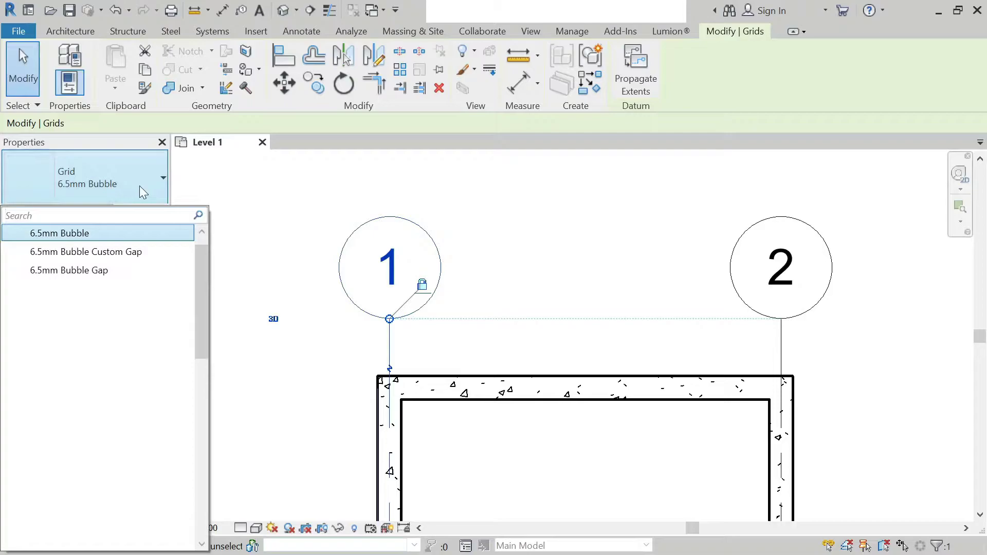
left_click(140, 252)
left_click(132, 179)
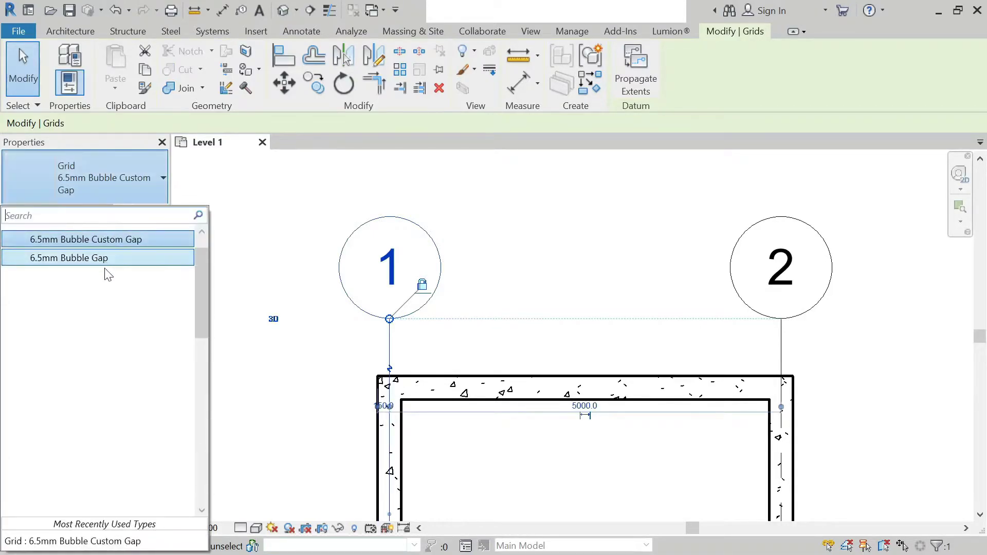
key("Escape")
key("ctrl+z")
left_click(461, 213)
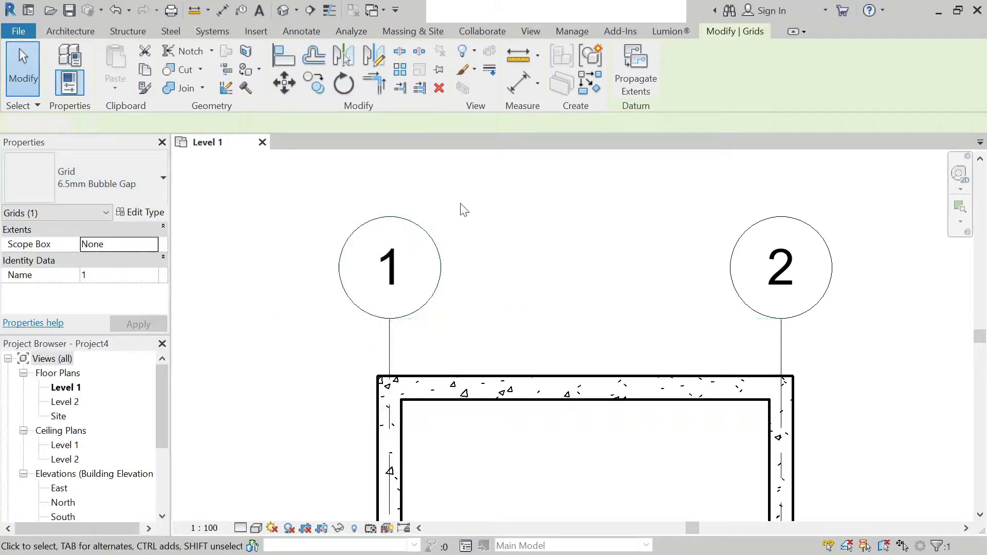
left_click(440, 274)
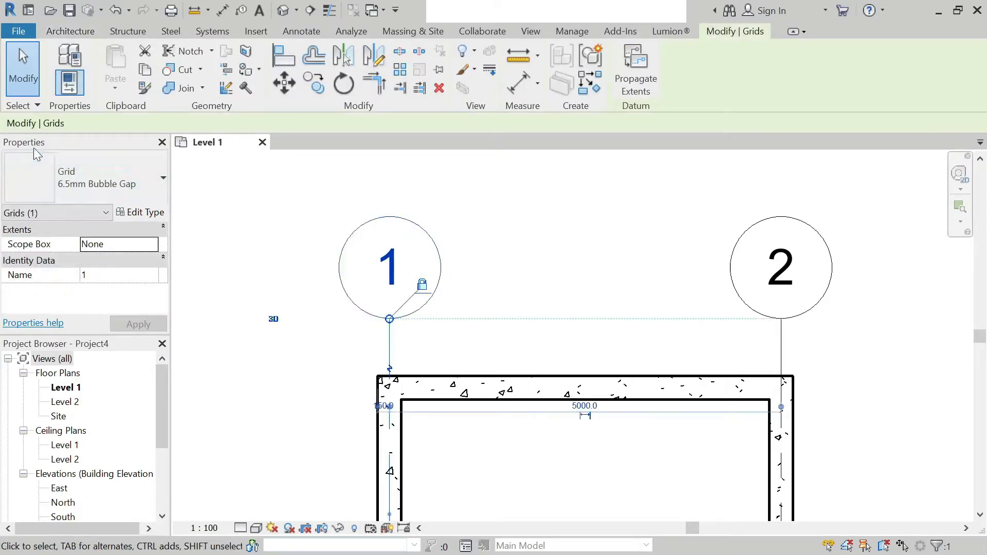
Duplicate the 6.5mm Bubble Gap grid type as 'type 3' and apply it to grid 1.
left_click(144, 213)
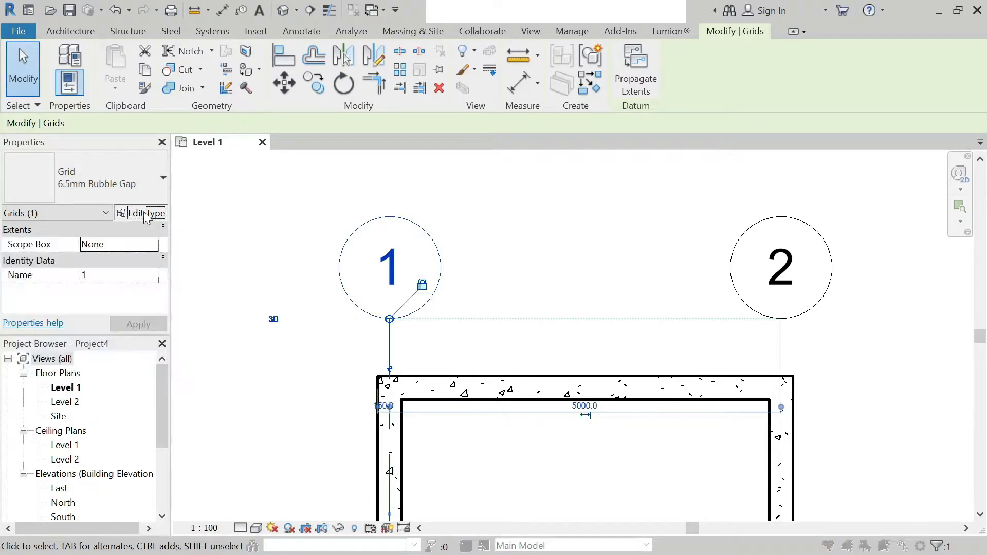
left_click_drag(707, 60, 676, 68)
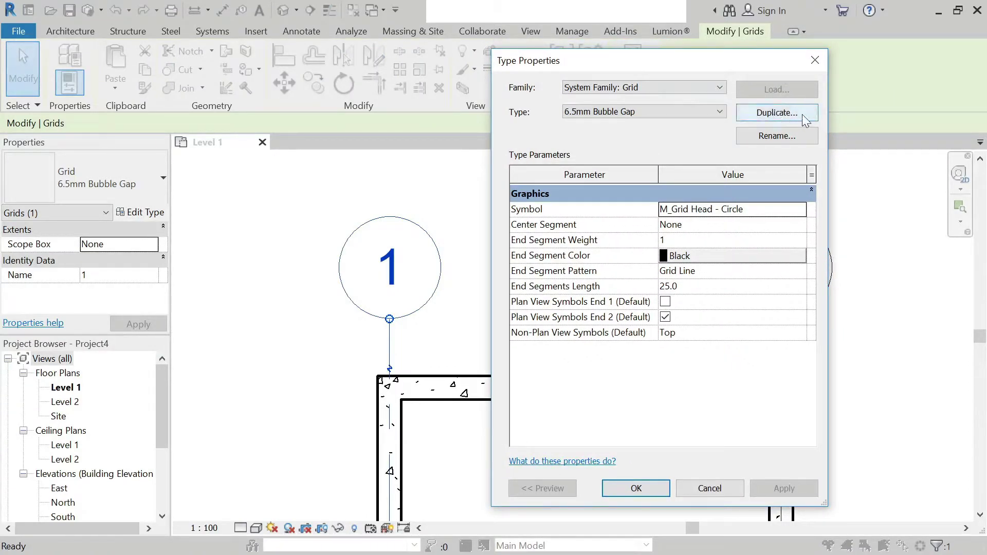
left_click(788, 119)
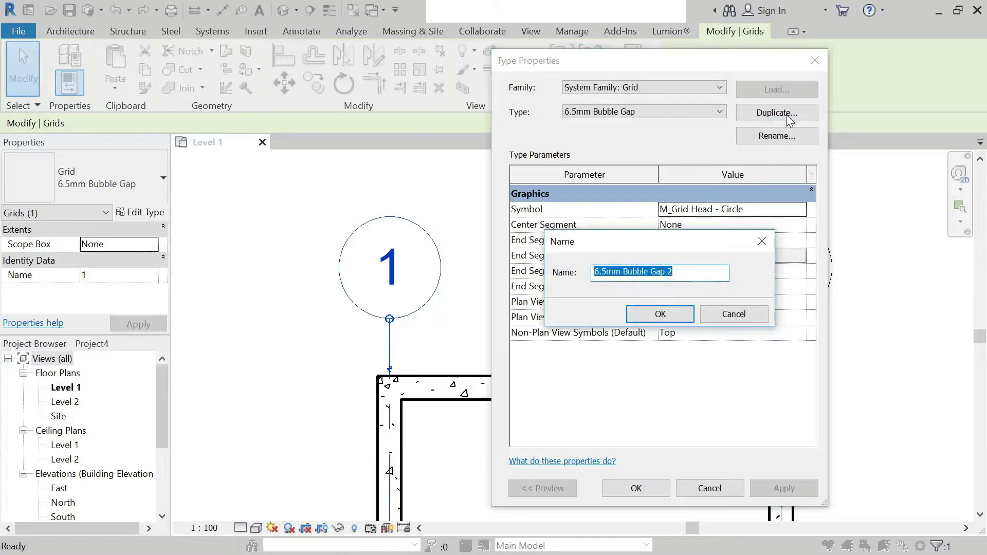
type("type 3")
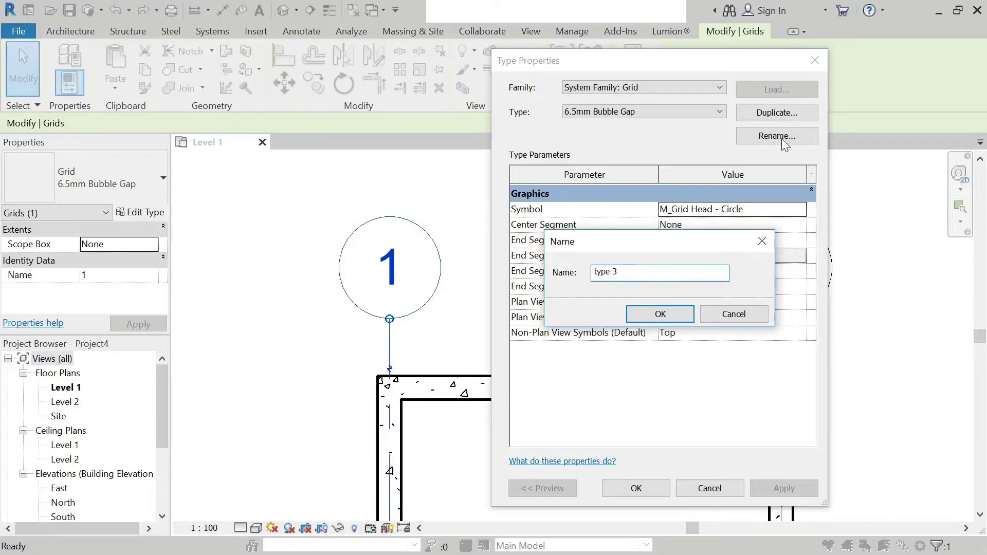
left_click(678, 314)
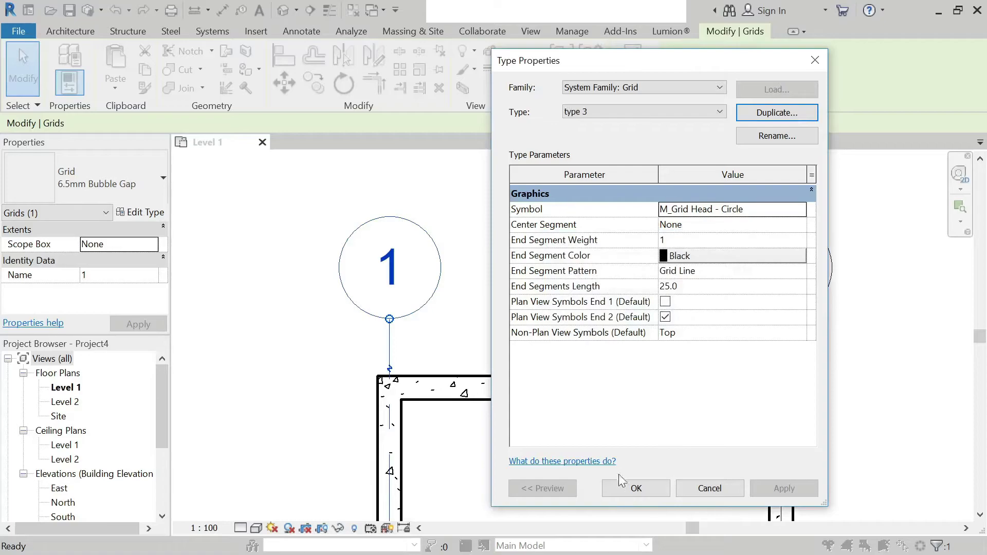
left_click(636, 488)
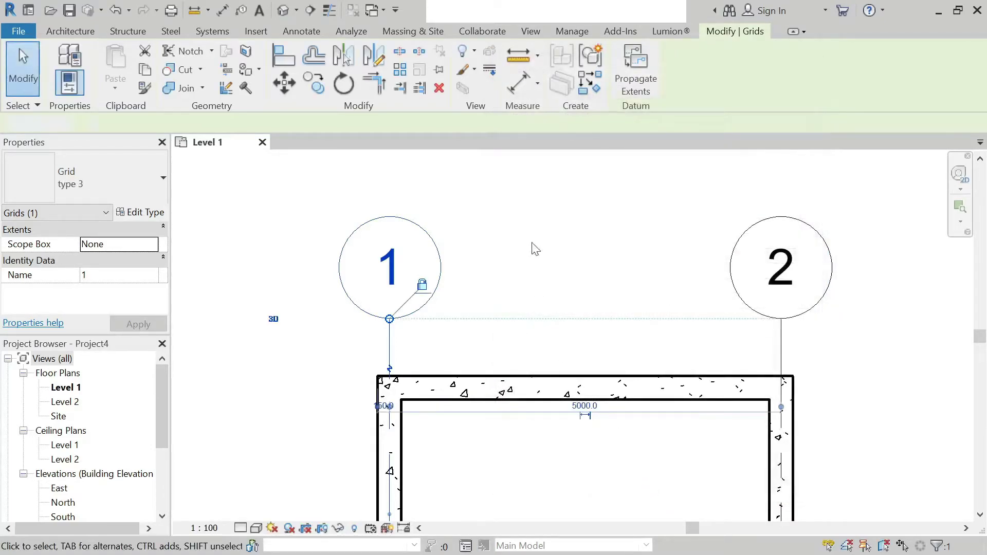
left_click(451, 263)
left_click(443, 269)
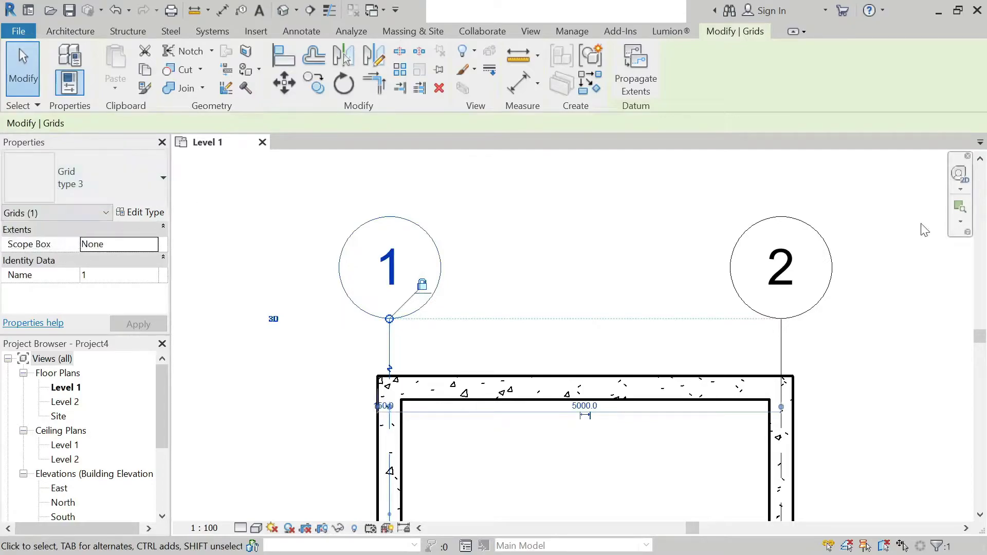
left_click(799, 242)
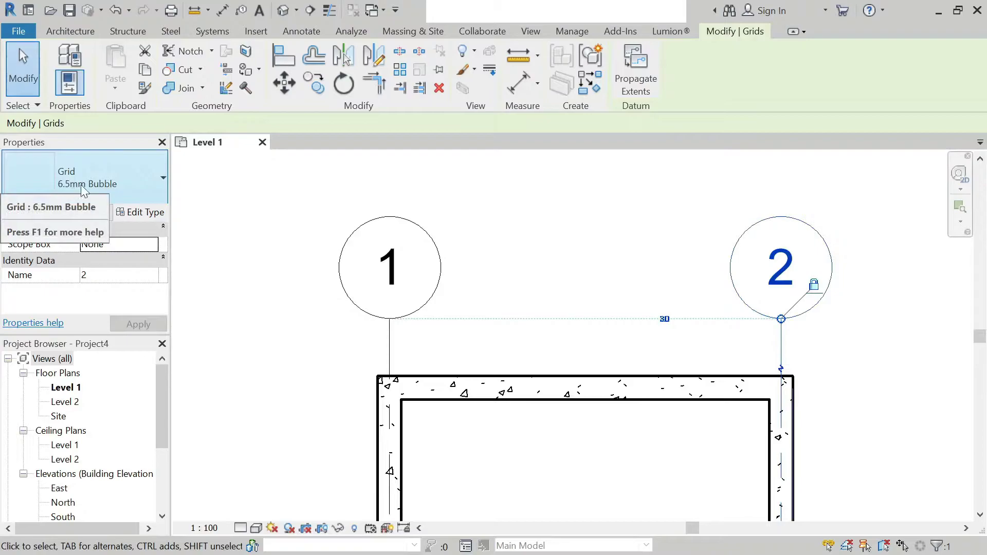
left_click(129, 178)
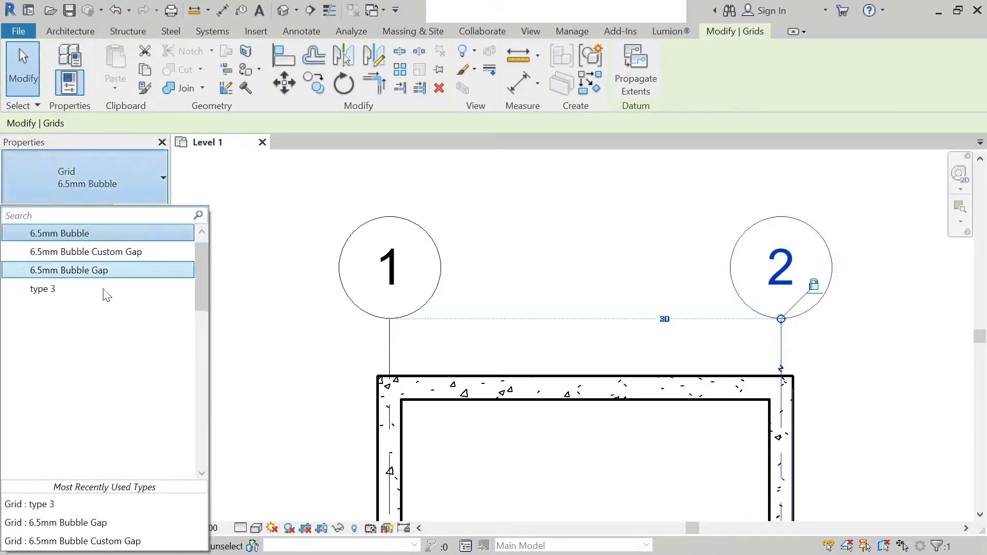
left_click(372, 195)
left_click(386, 220)
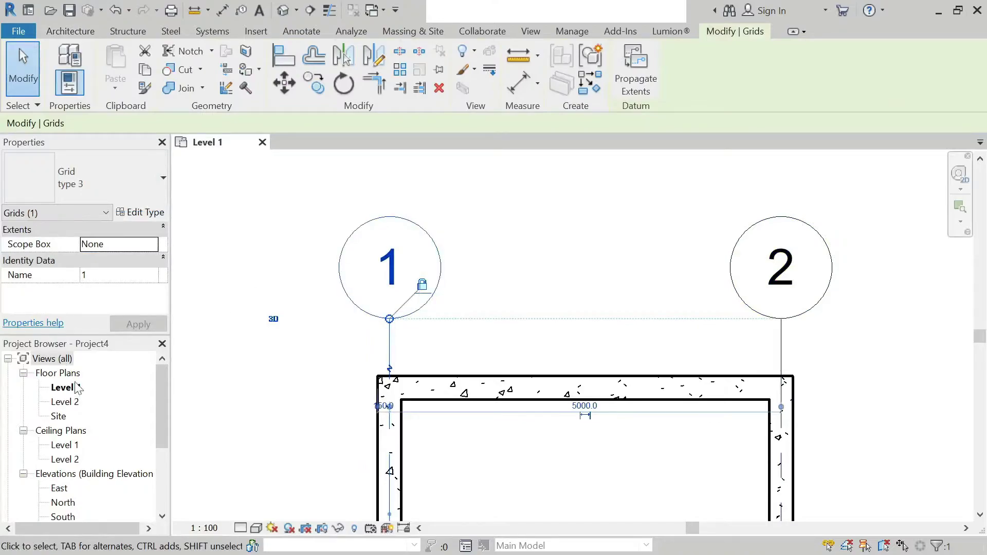
Expand Families > Annotation Symbols > M_Grid Head - Circle in the Project Browser to show its type.
scroll(80, 389, "down", 1)
scroll(90, 393, "up", 1)
scroll(77, 409, "down", 4)
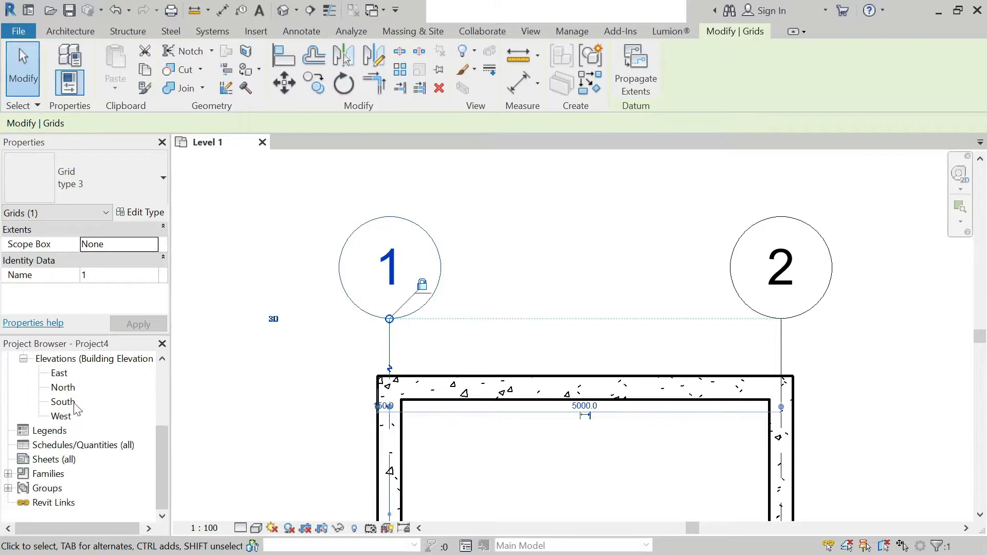
left_click(8, 473)
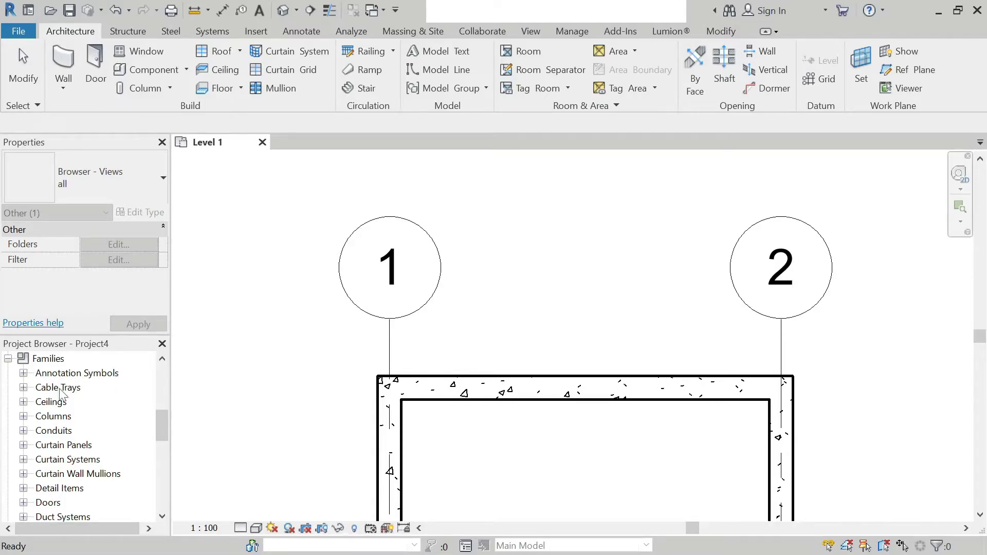
left_click(23, 373)
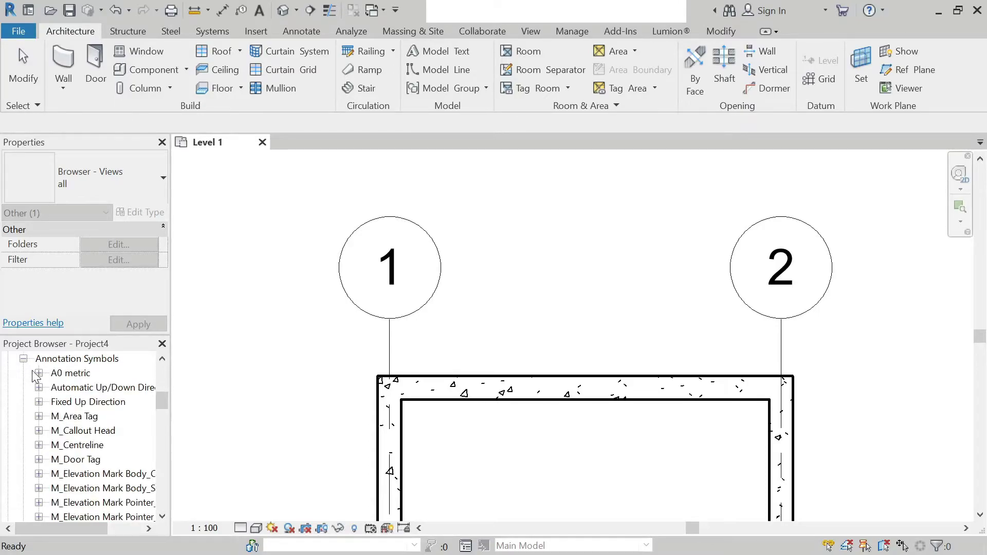
left_click(23, 360)
left_click(24, 359)
left_click(24, 360)
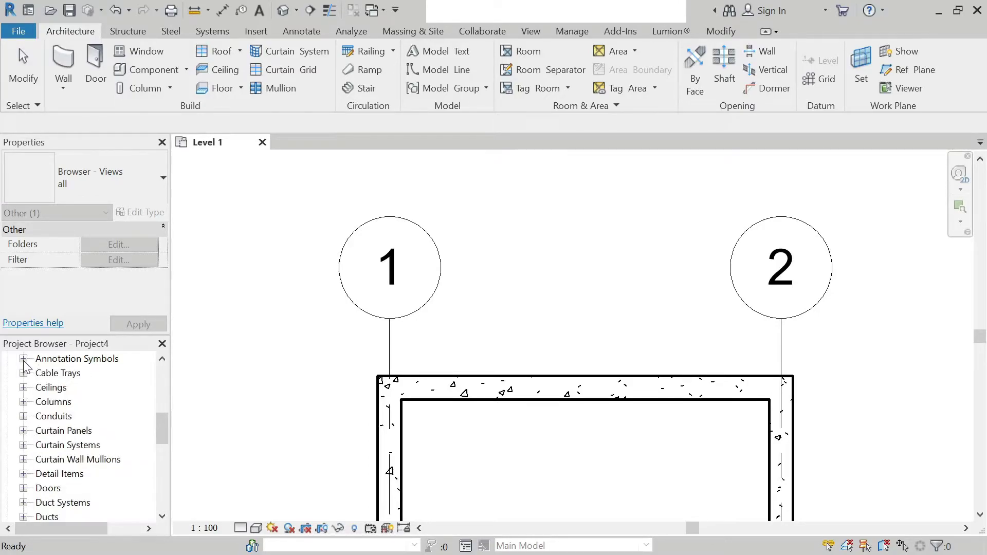
left_click(24, 360)
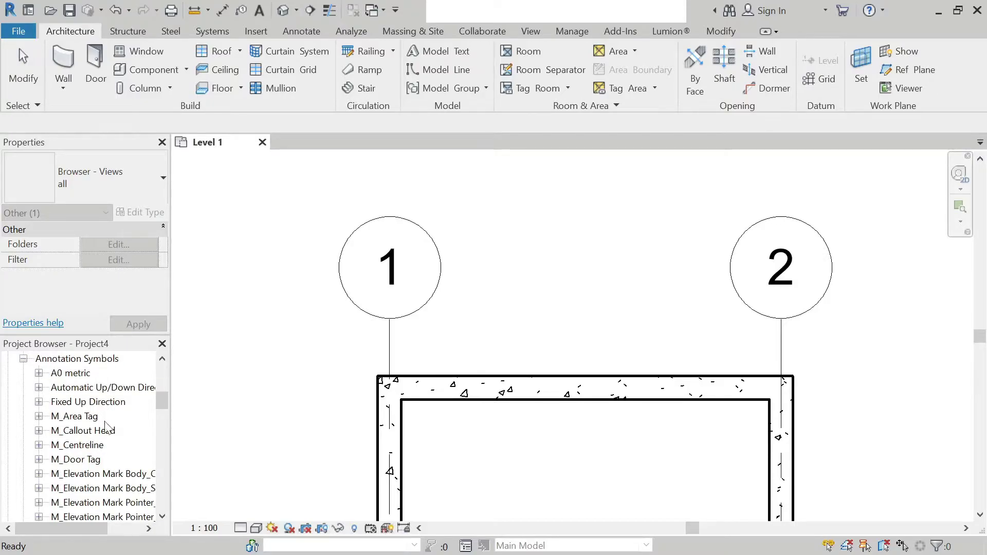
scroll(105, 442, "down", 1)
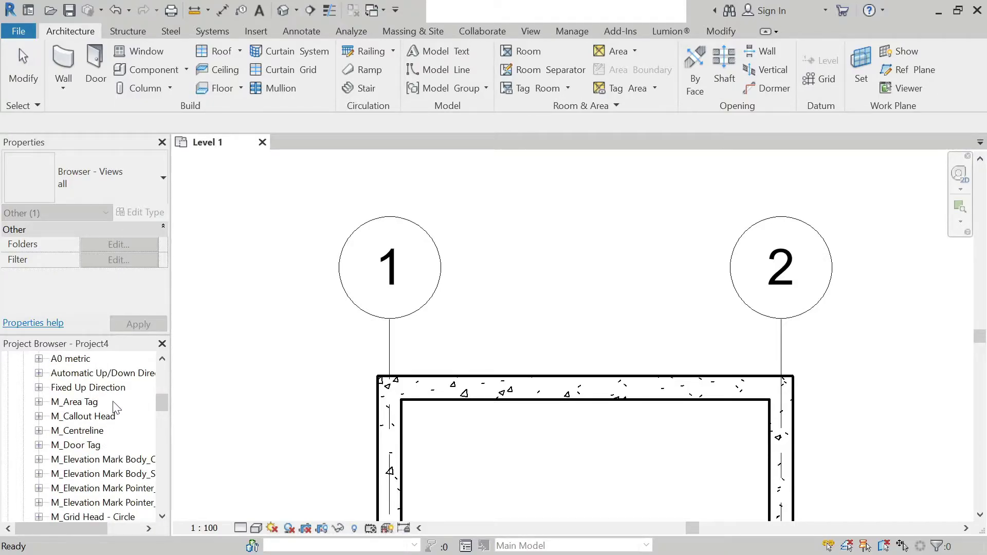
scroll(114, 408, "down", 5)
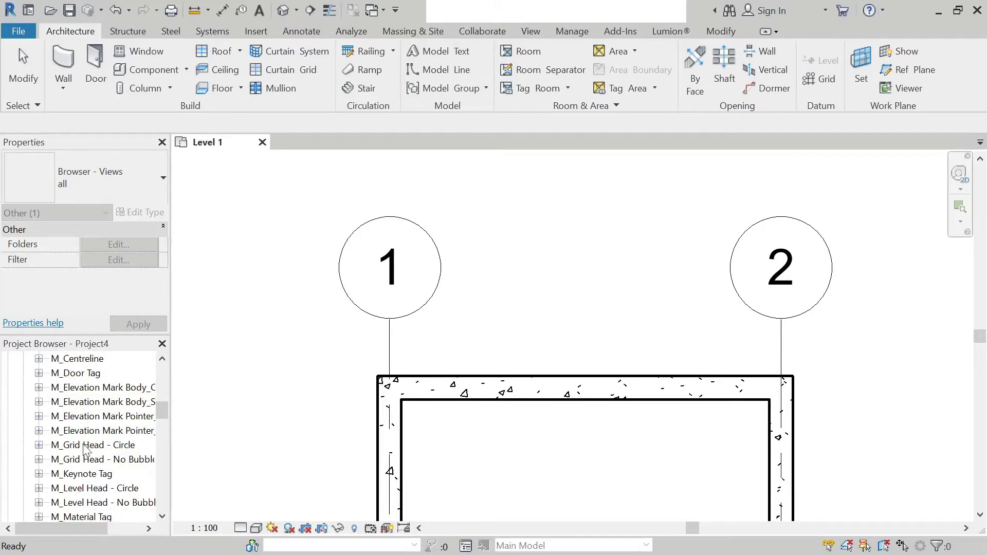
left_click(39, 445)
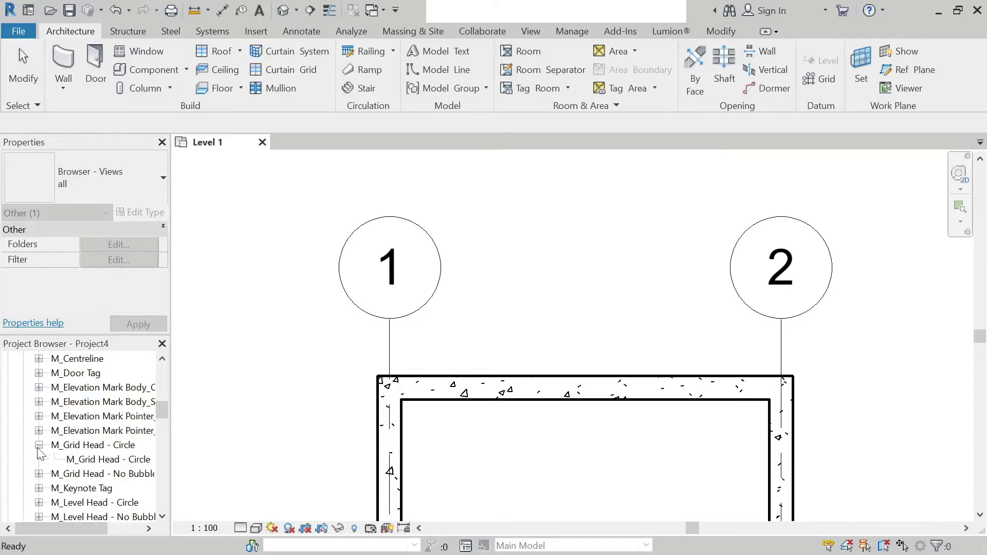
Open Type Properties for the M_Grid Head - Circle type, showing its 6.5 radius.
left_click(94, 459)
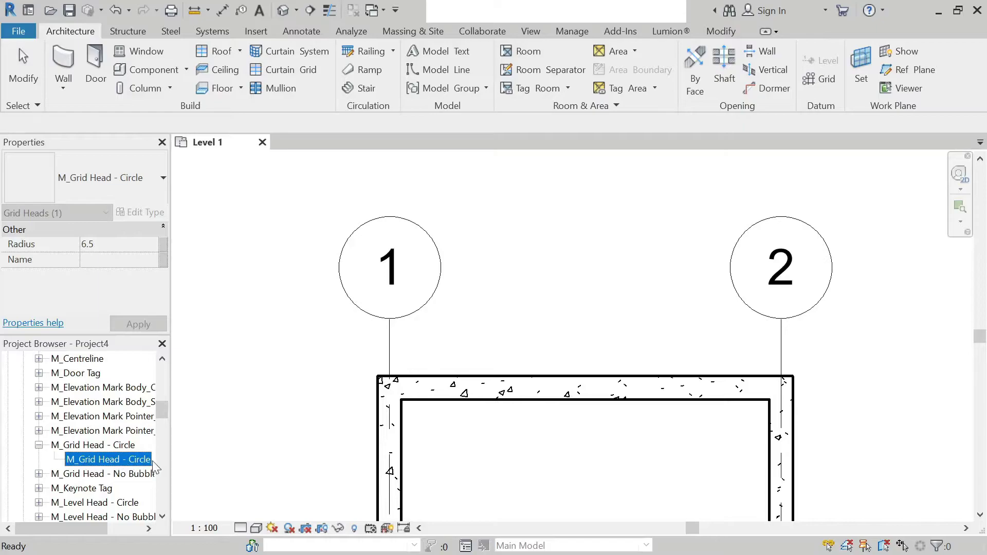
double_click(125, 457)
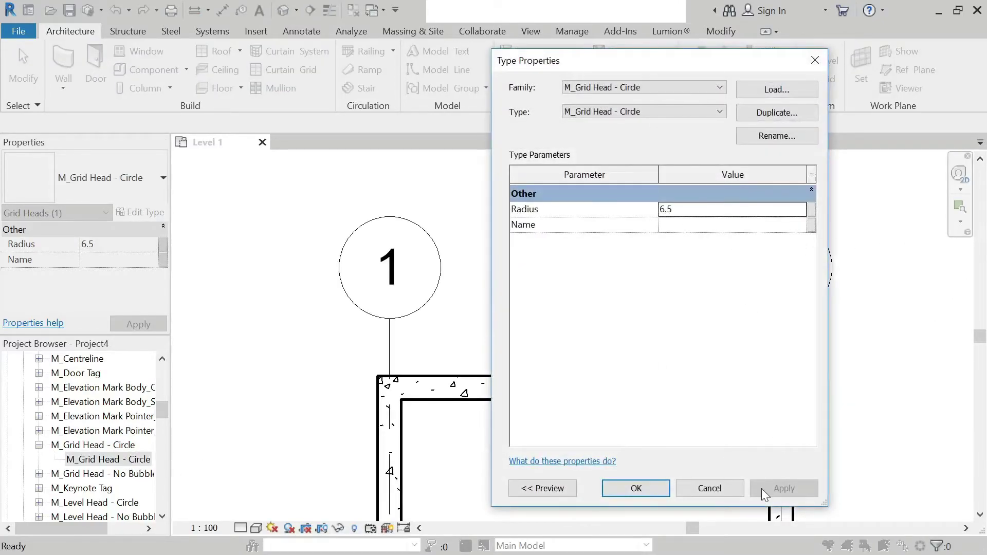
left_click(732, 490)
left_click(115, 461)
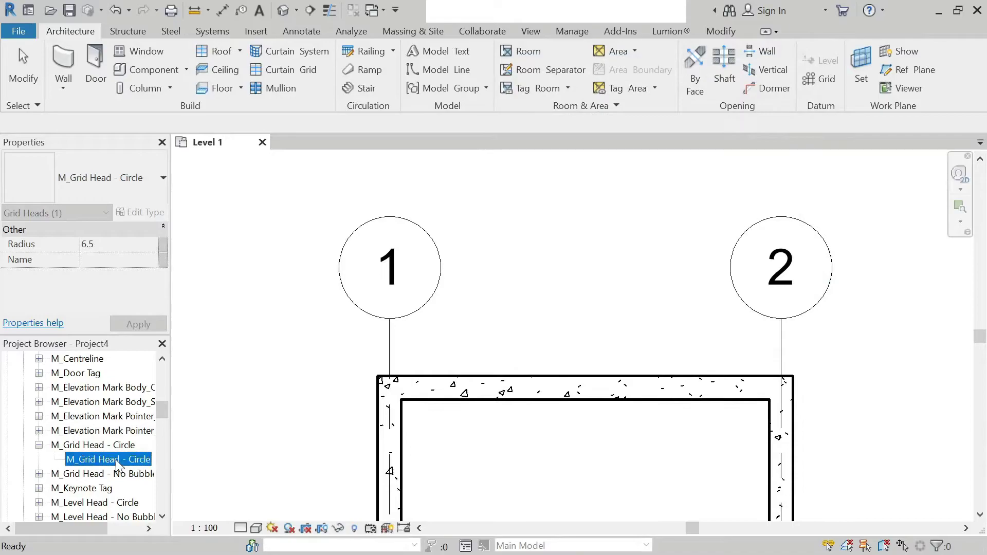
right_click(116, 462)
left_click(138, 488)
right_click(135, 461)
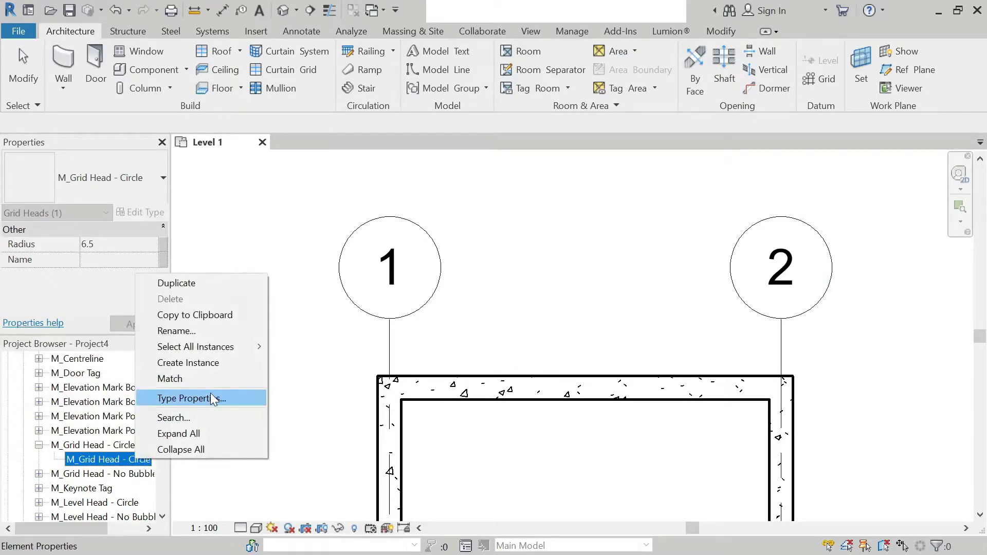
left_click(213, 400)
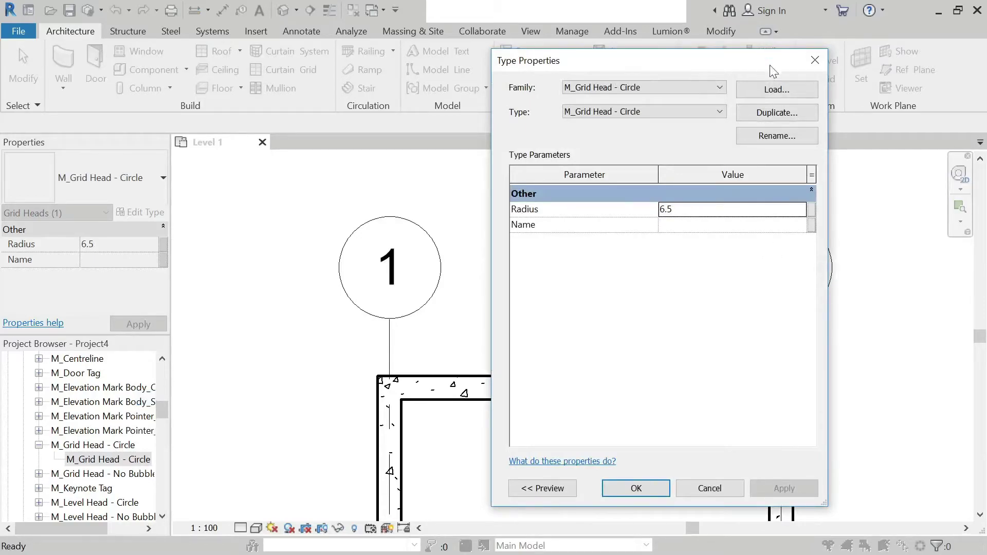
Duplicate the M_Grid Head - Circle type as 'type 2 circle'.
left_click(791, 112)
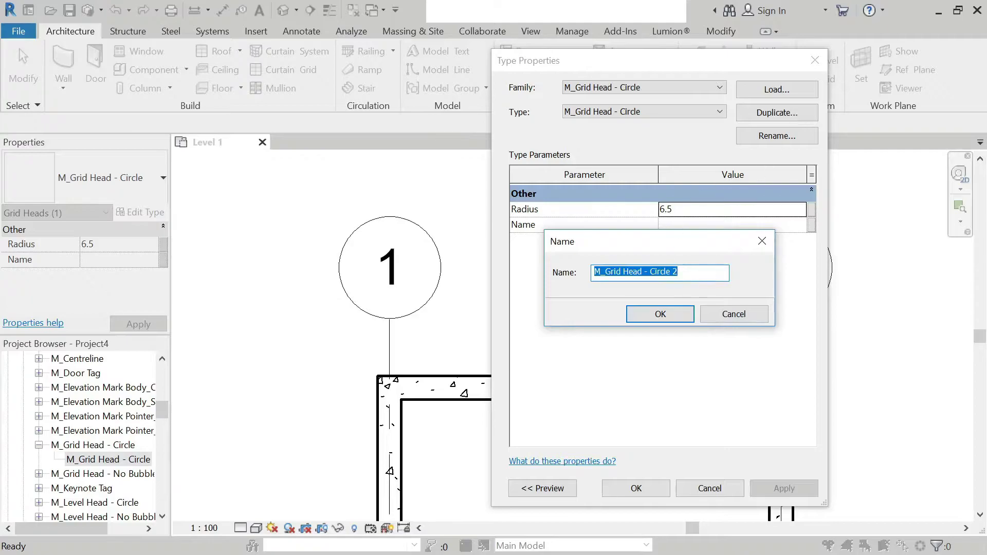
type("type 2 circ")
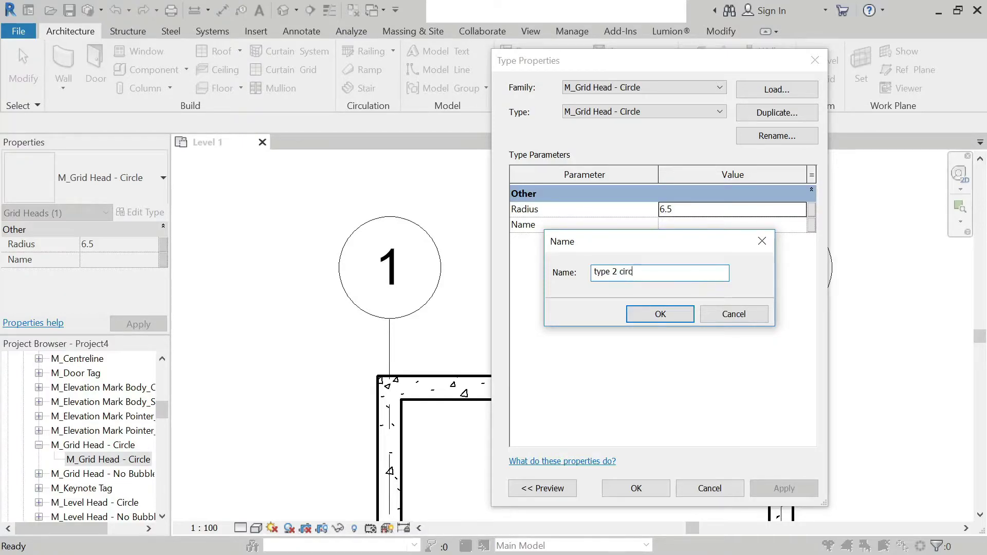
type("le")
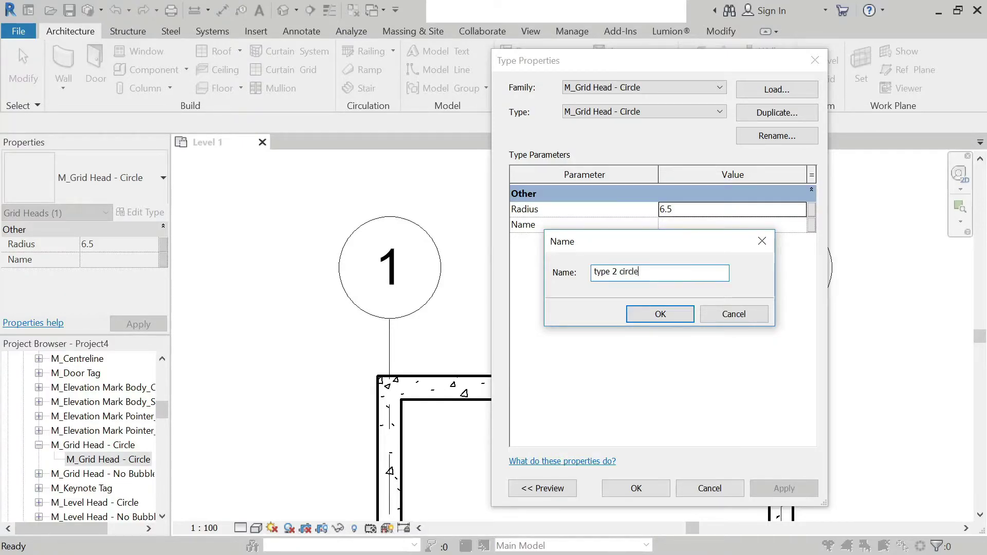
left_click(678, 310)
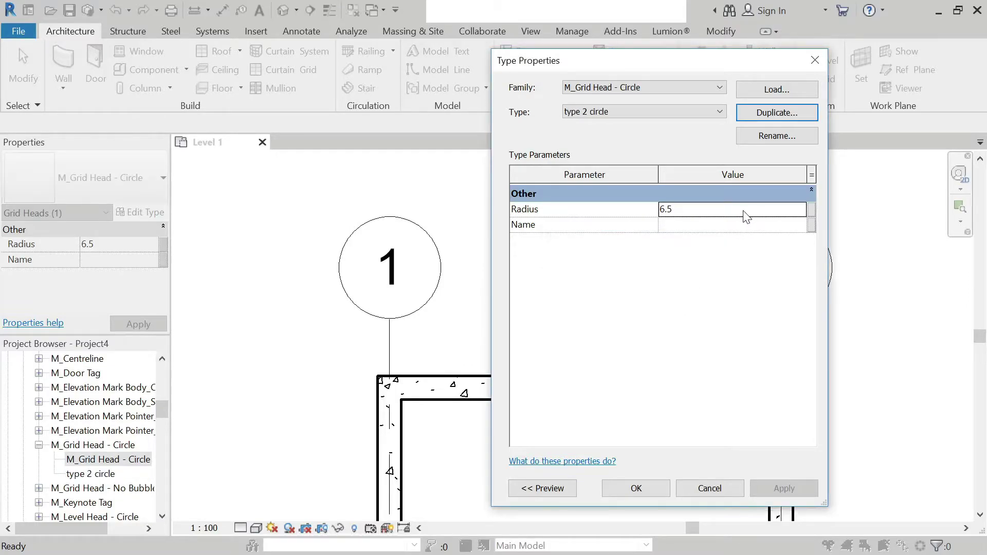
Set the type 2 circle head's Radius to 3.
left_click(674, 112)
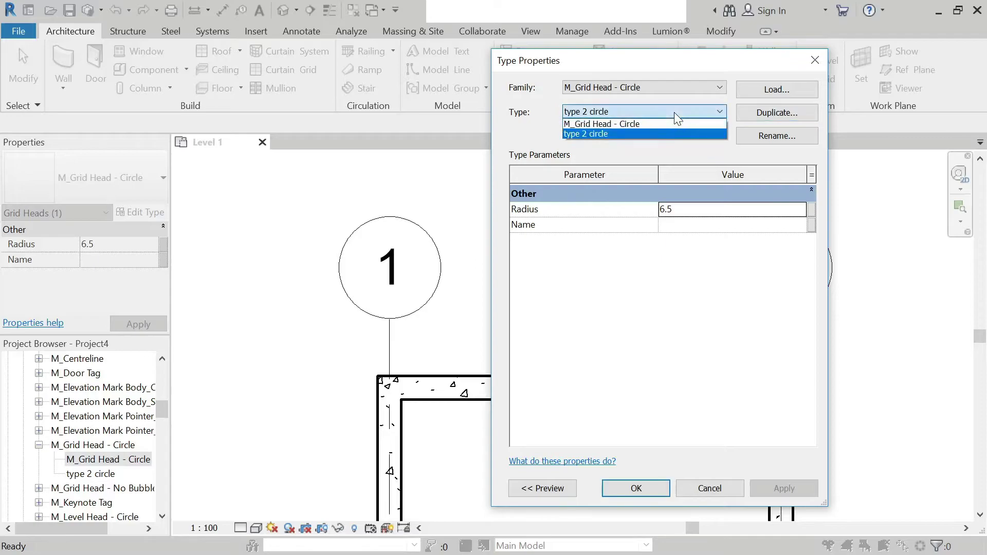
left_click(599, 134)
left_click(717, 210)
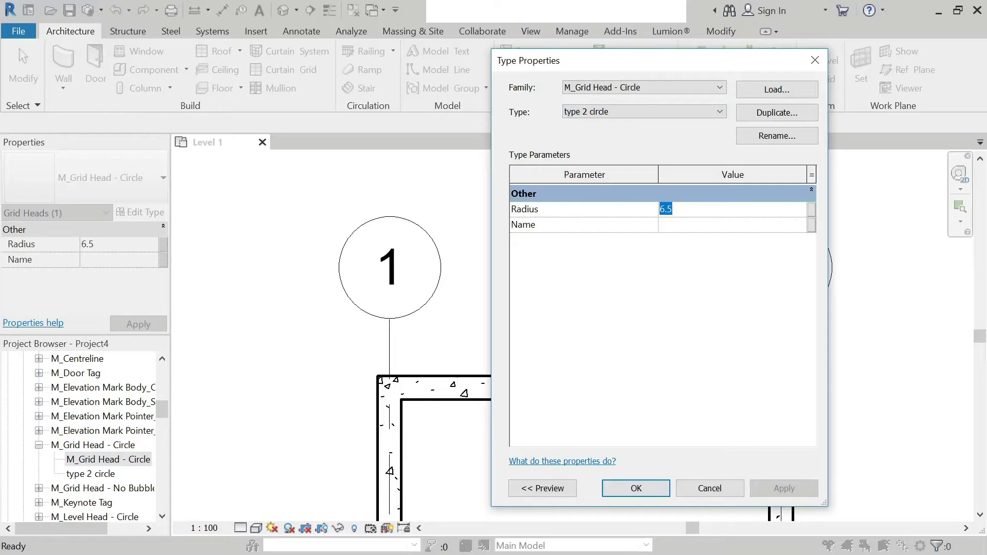
type("34.5")
left_click(637, 486)
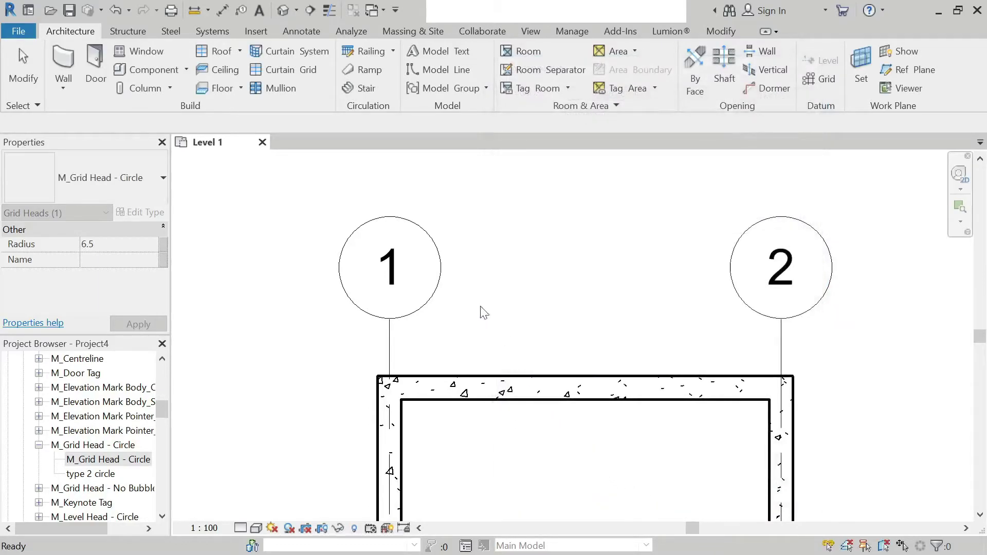
double_click(106, 474)
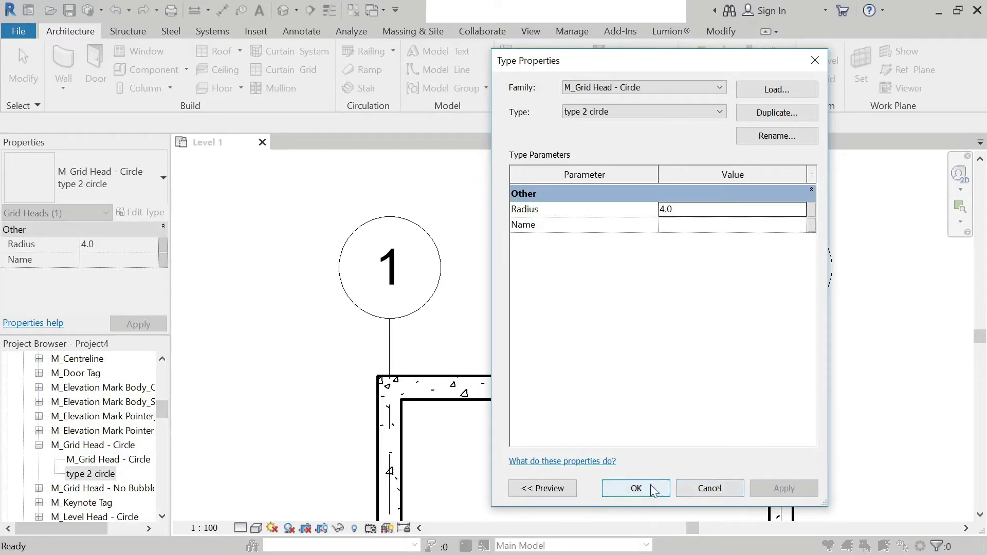
left_click(703, 210)
type("3")
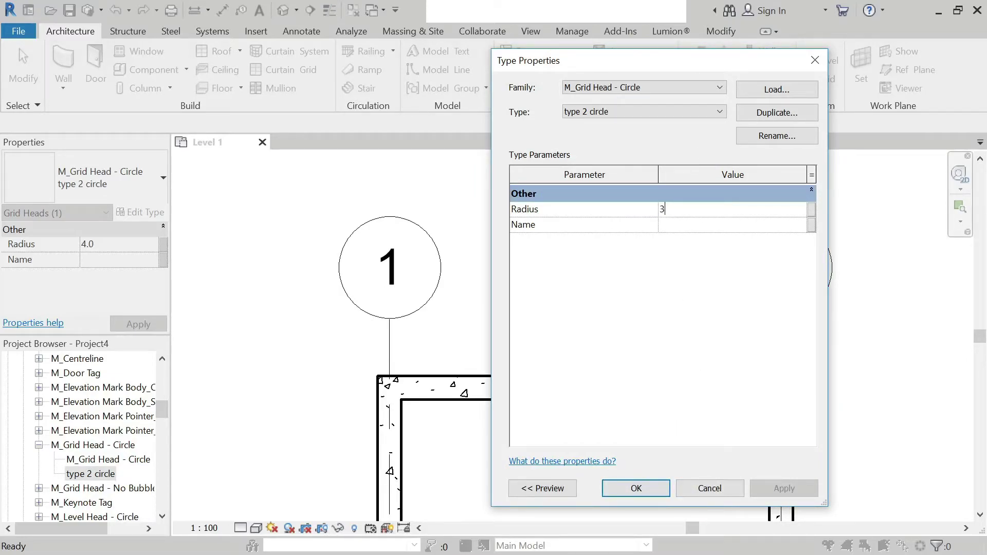
left_click(653, 486)
left_click(419, 321)
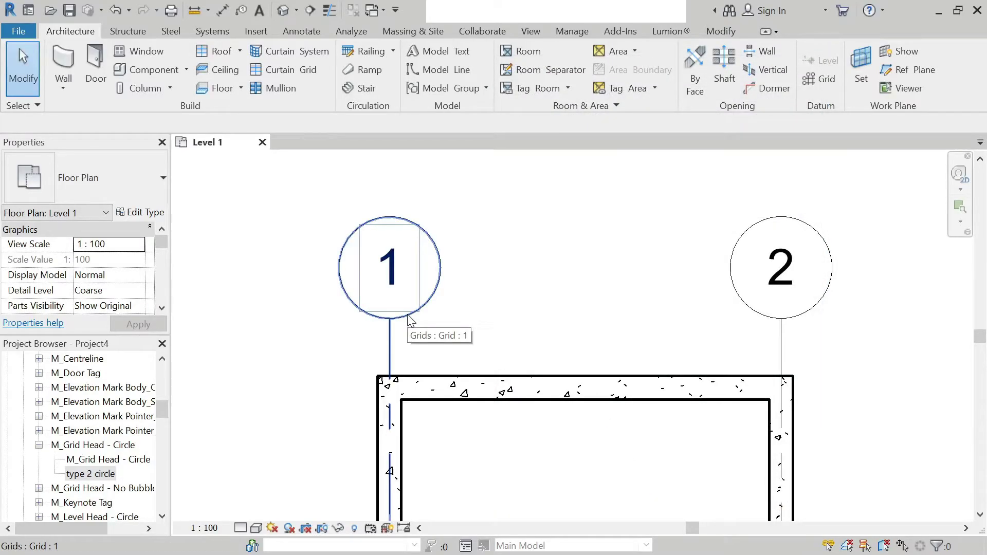
Set grid type 3's Symbol to M_Grid Head - Circle : type 2 circle.
left_click(410, 320)
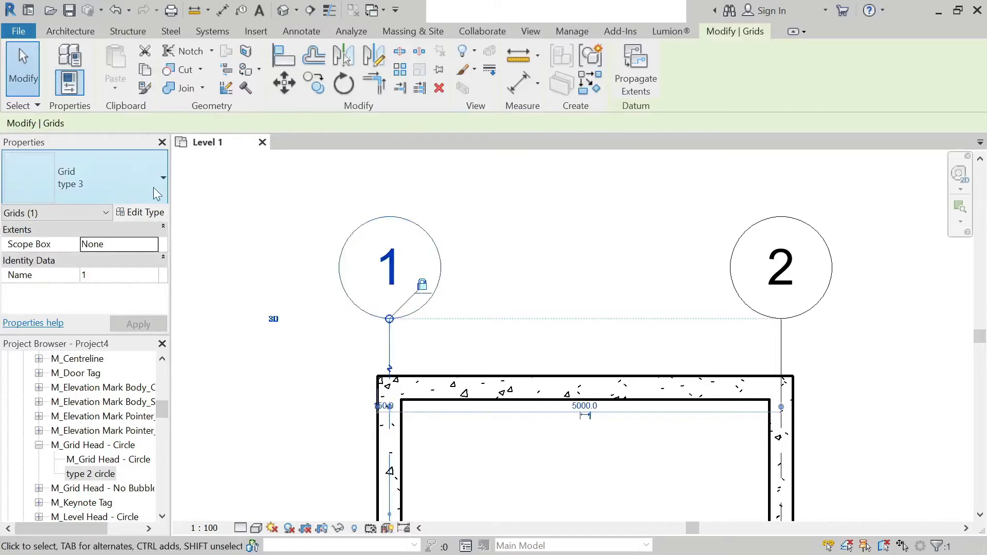
left_click(140, 213)
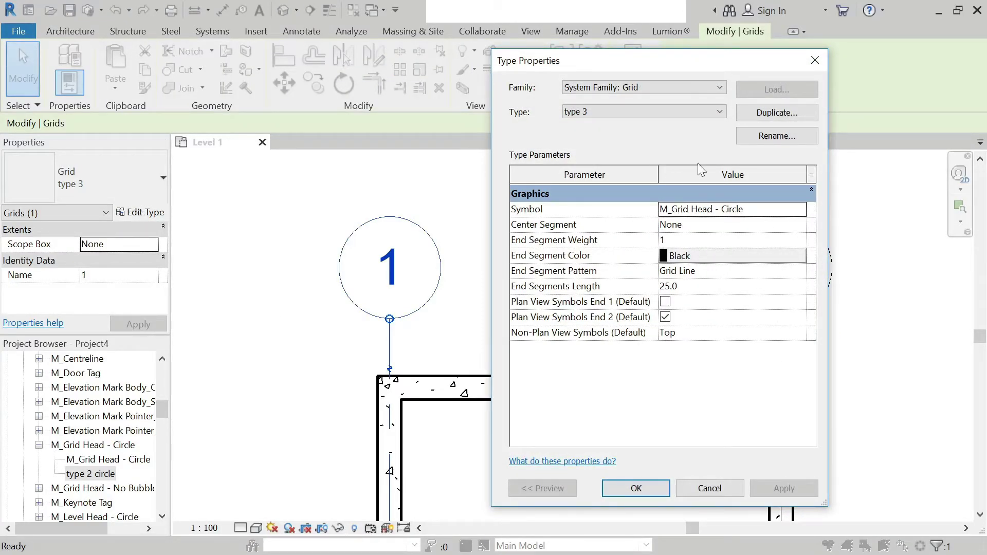
left_click(801, 208)
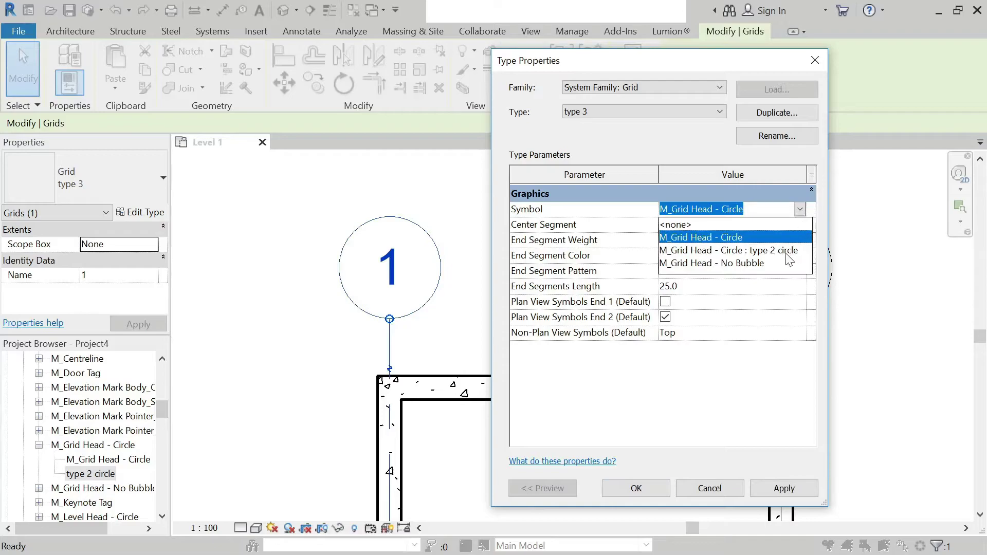
left_click(706, 238)
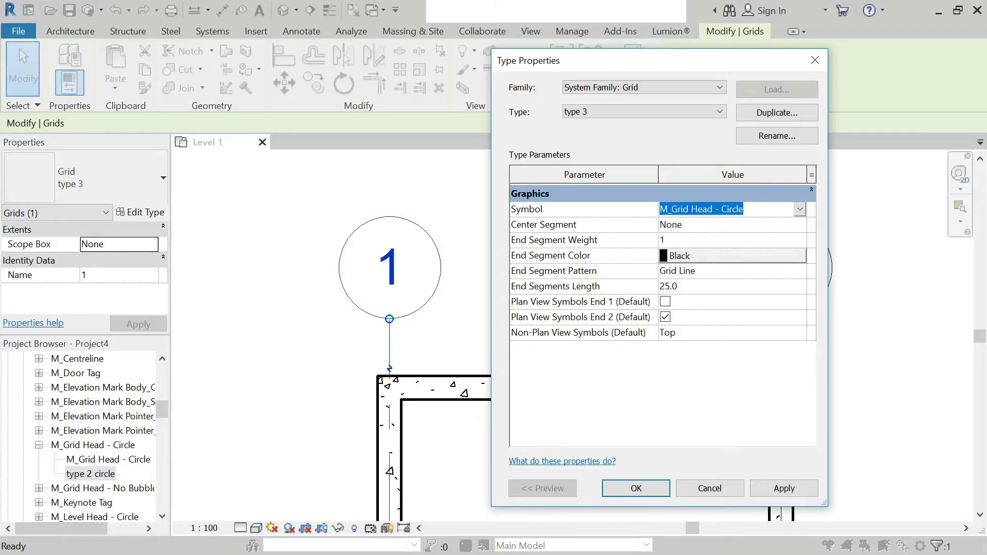
left_click(799, 209)
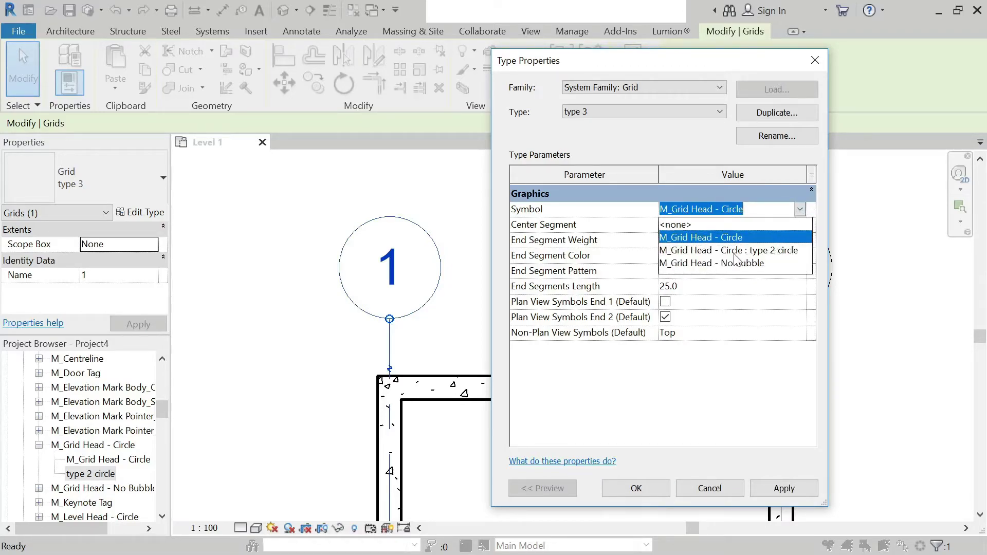
left_click(794, 251)
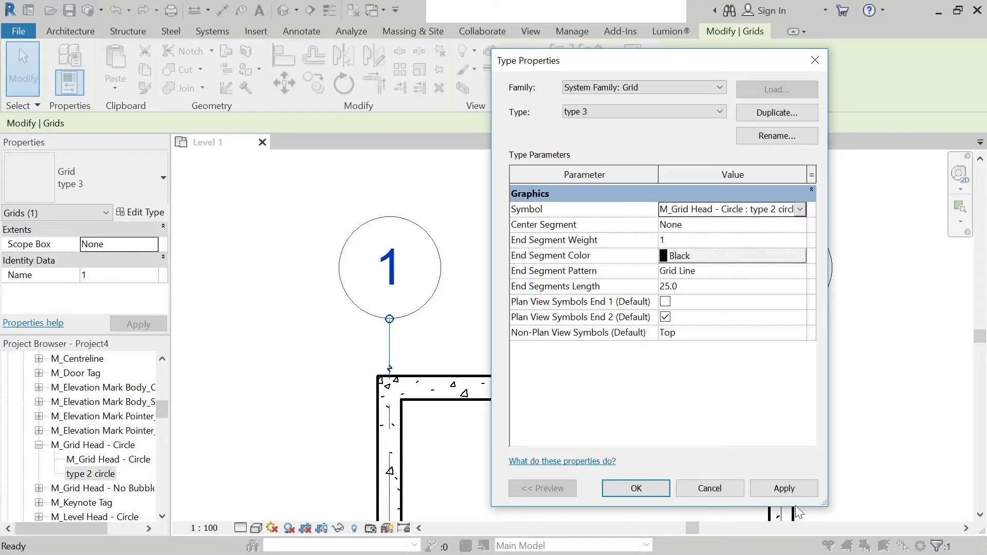
left_click(794, 489)
left_click(649, 489)
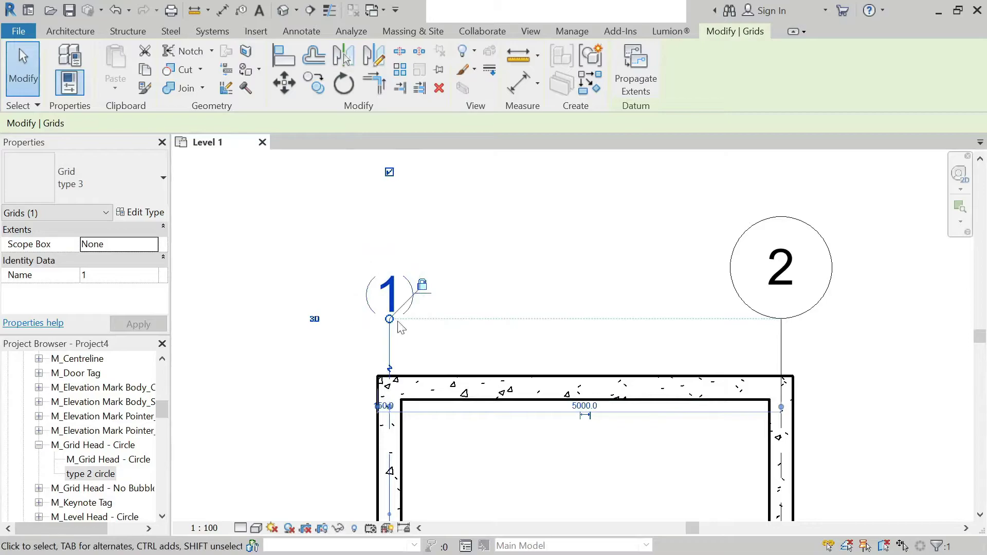
Temporarily switch type 3 back to the standard circle head to compare bubble sizes.
left_click(497, 267)
left_click(388, 294)
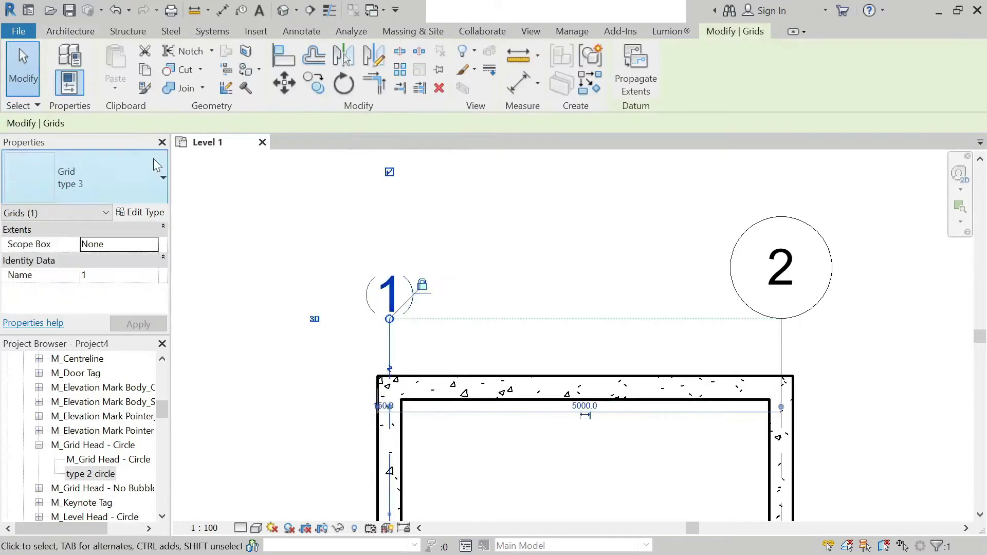
left_click(157, 166)
left_click(159, 174)
left_click(141, 212)
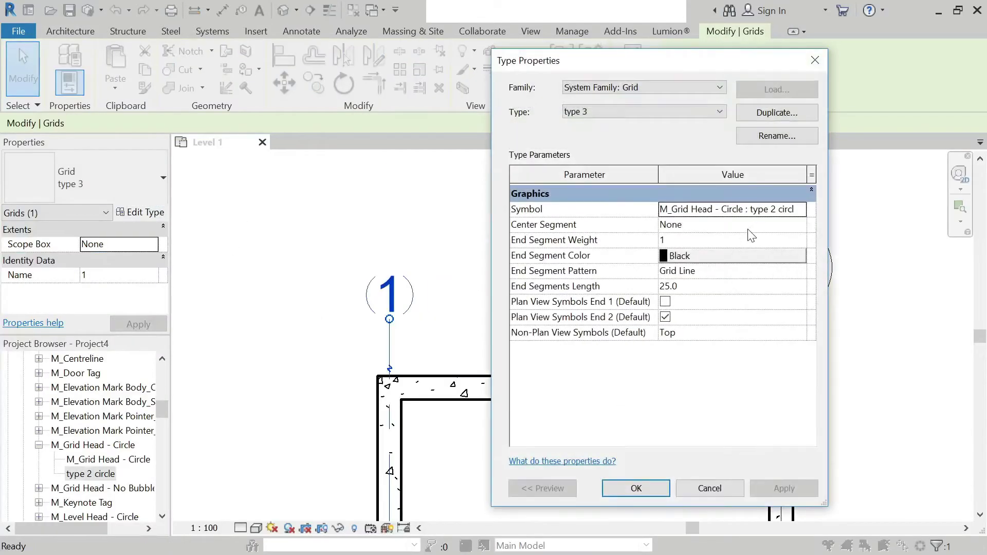
left_click(802, 209)
left_click(800, 209)
left_click(730, 235)
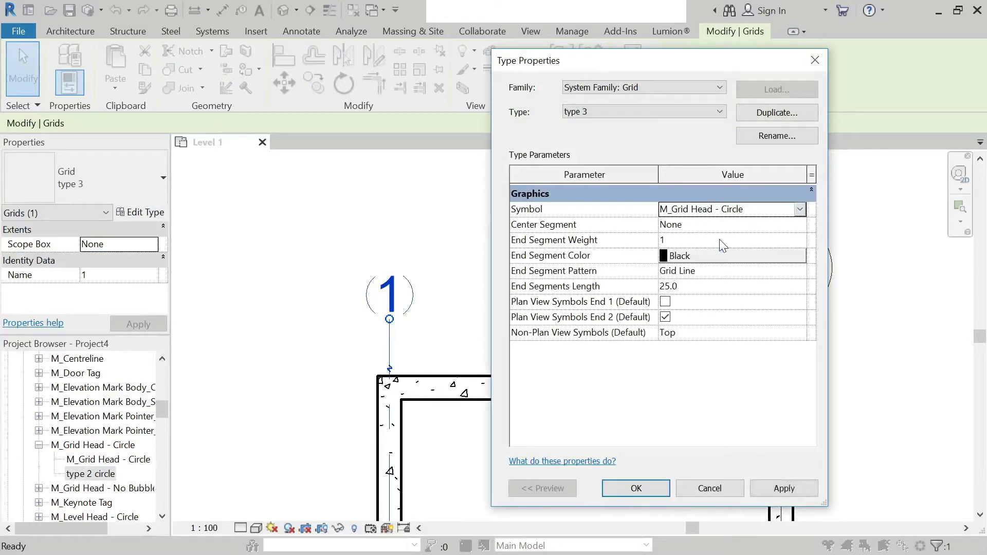
left_click(783, 488)
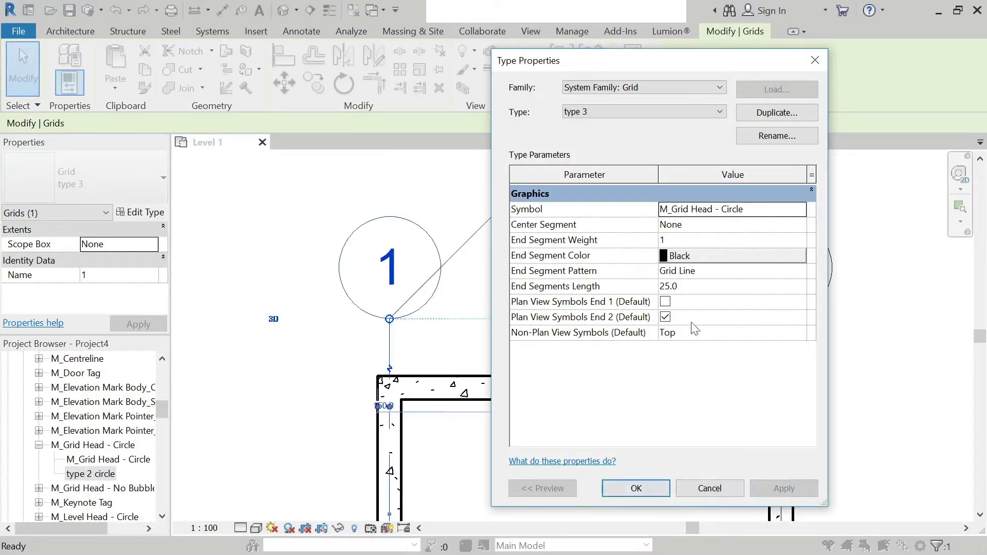
Reapply the type 2 circle head symbol to type 3 and deselect the grid.
left_click(800, 209)
left_click(800, 209)
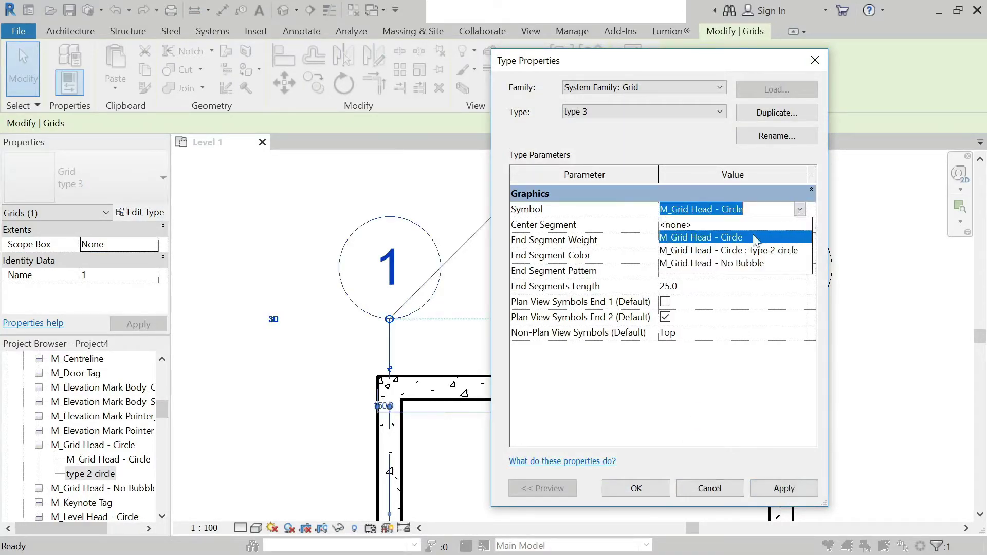
left_click(774, 251)
left_click(783, 487)
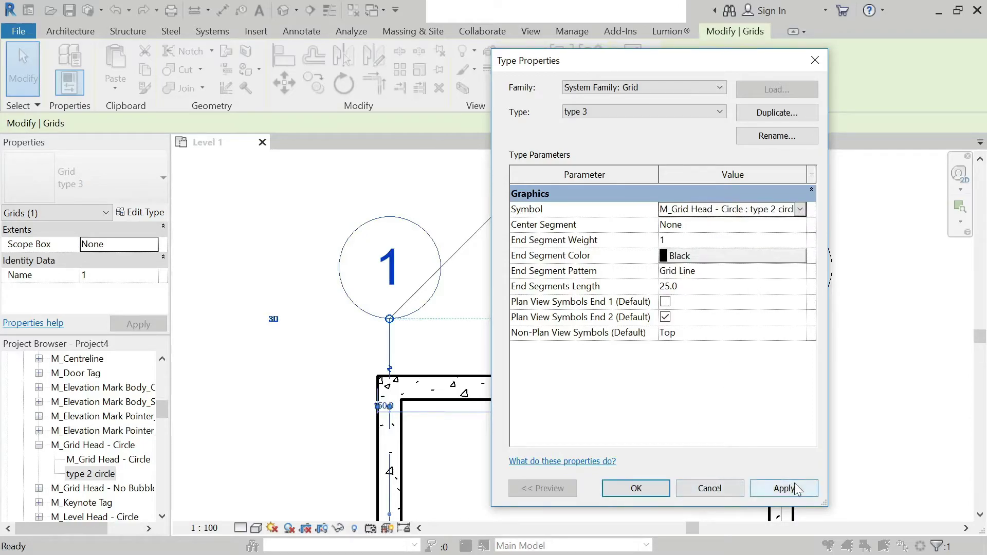
left_click(635, 488)
left_click(434, 260)
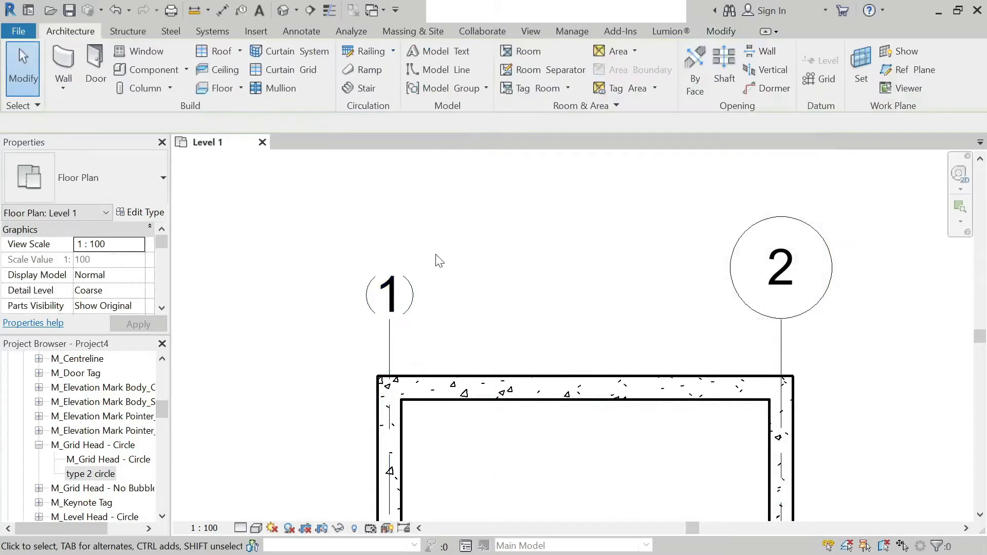
Open the M_Grid Head - Circle family in the Family Editor from the Project Browser.
scroll(396, 303, "up", 3)
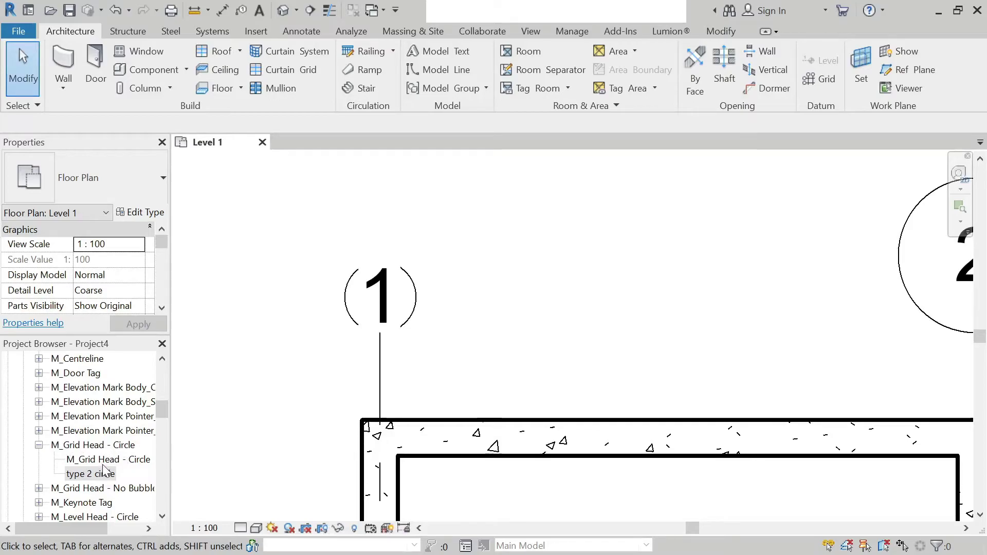
left_click(39, 445)
left_click(38, 445)
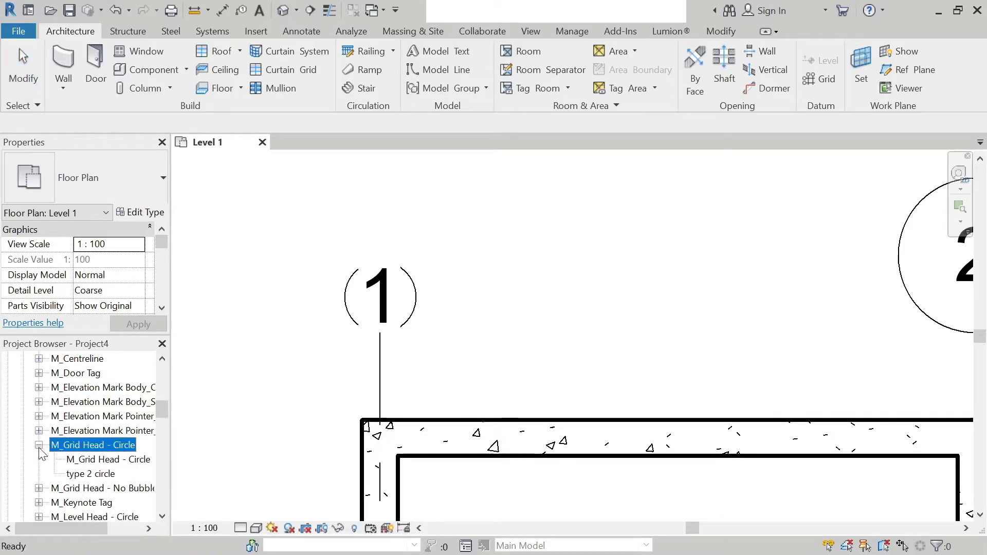
left_click(124, 454)
right_click(126, 454)
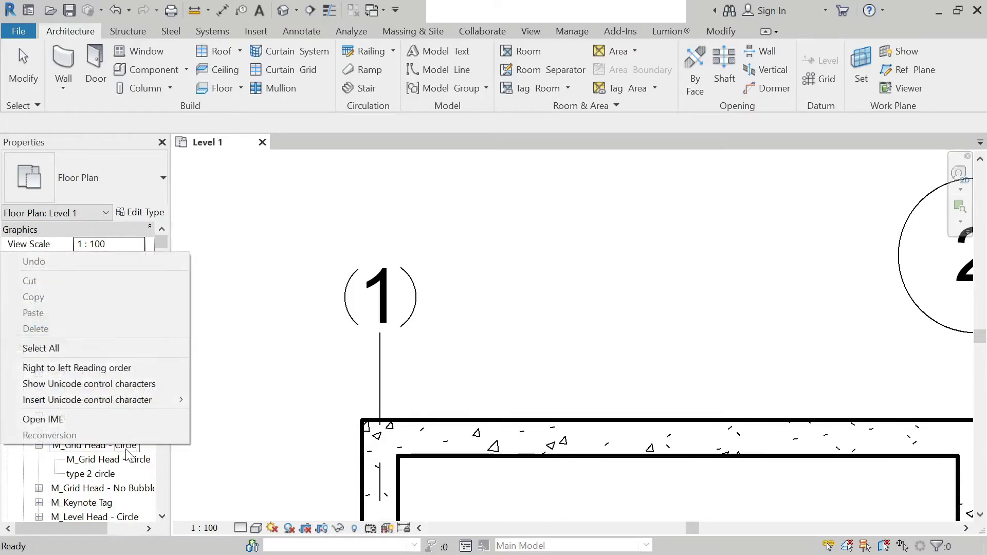
left_click(126, 455)
key("ctrl+a")
right_click(122, 455)
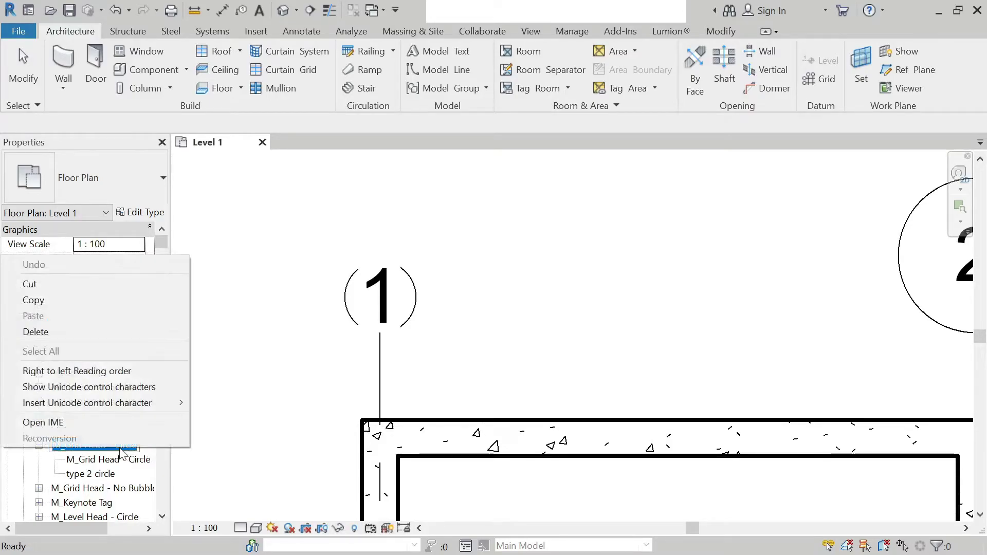
key("Escape")
right_click(120, 447)
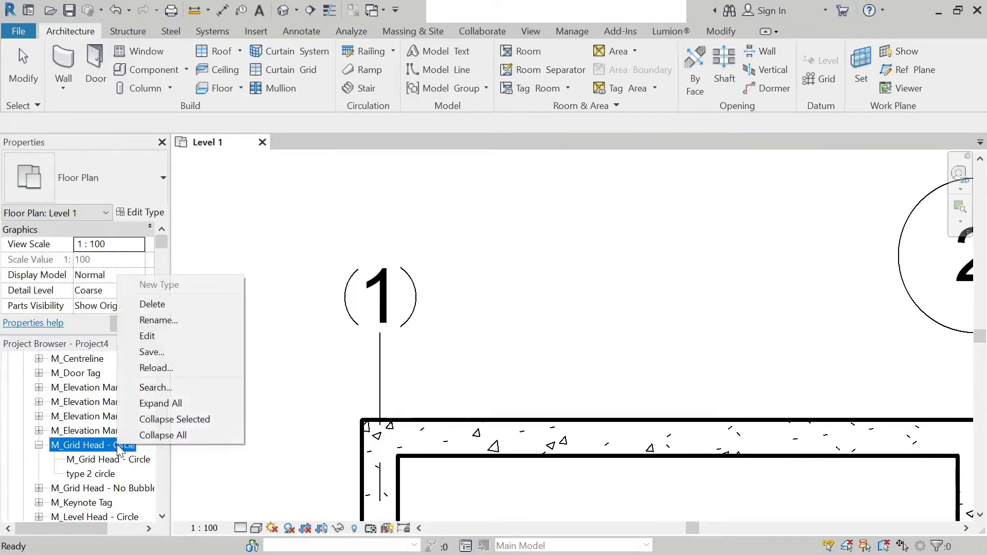
left_click(178, 334)
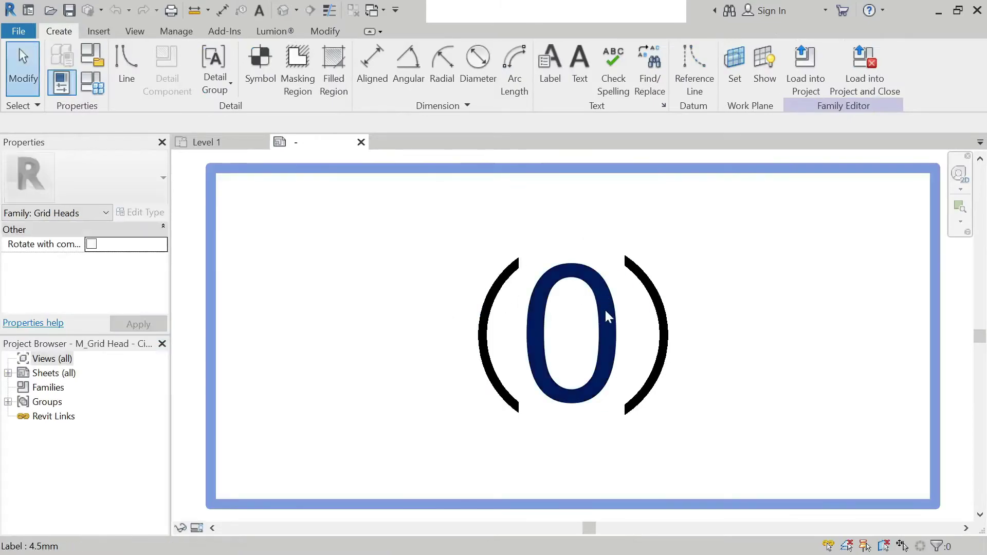
Duplicate the grid head's 0 label type as a new type named 2.5mm.
left_click(597, 312)
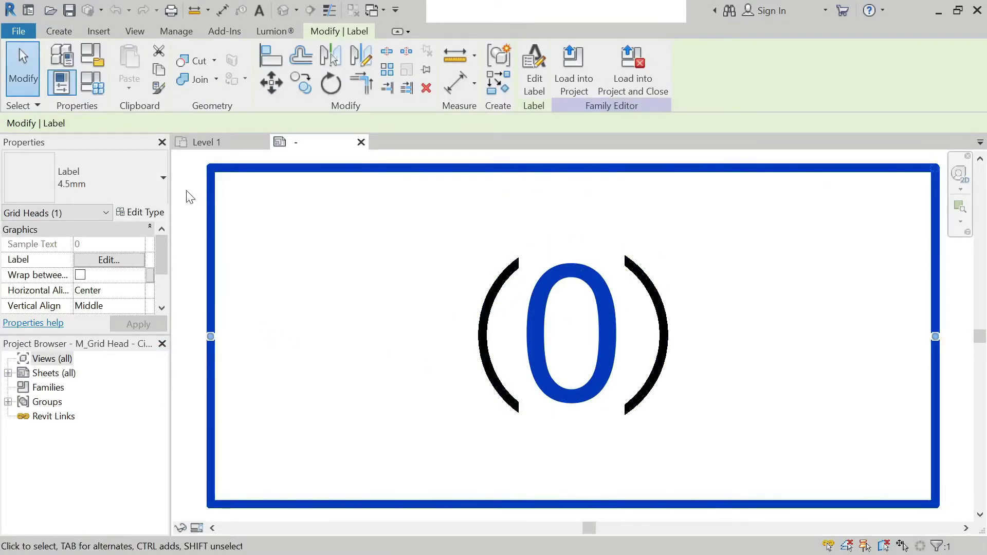
left_click(153, 215)
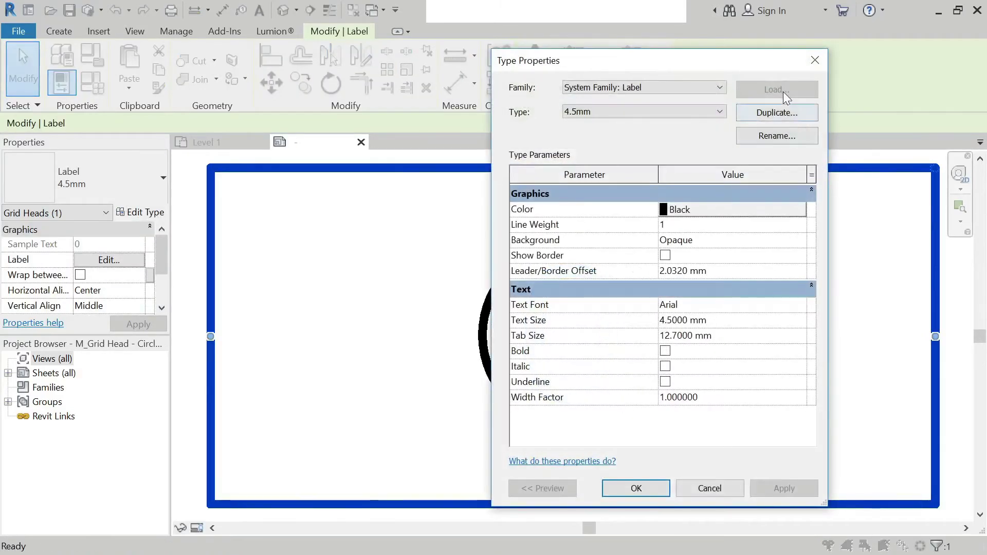
left_click(789, 118)
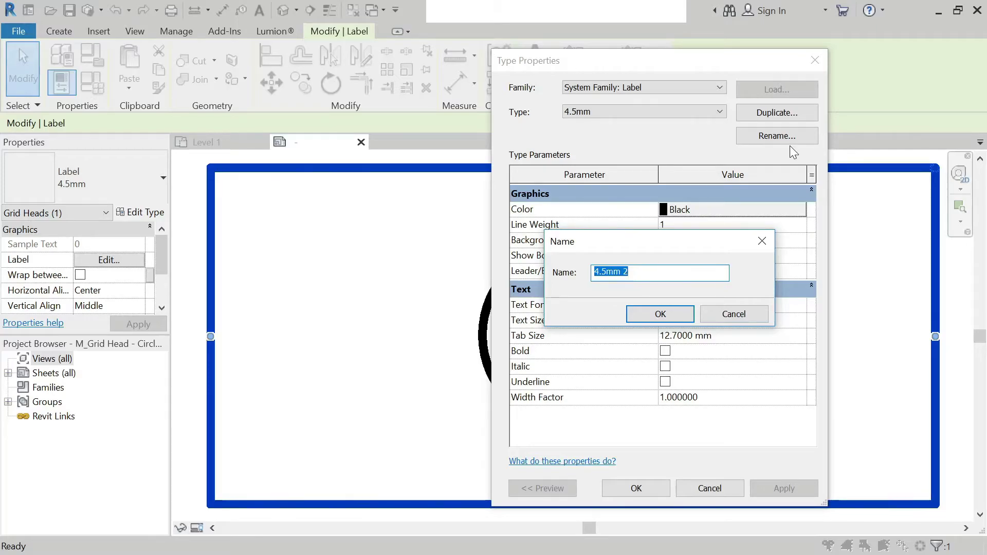
type("2")
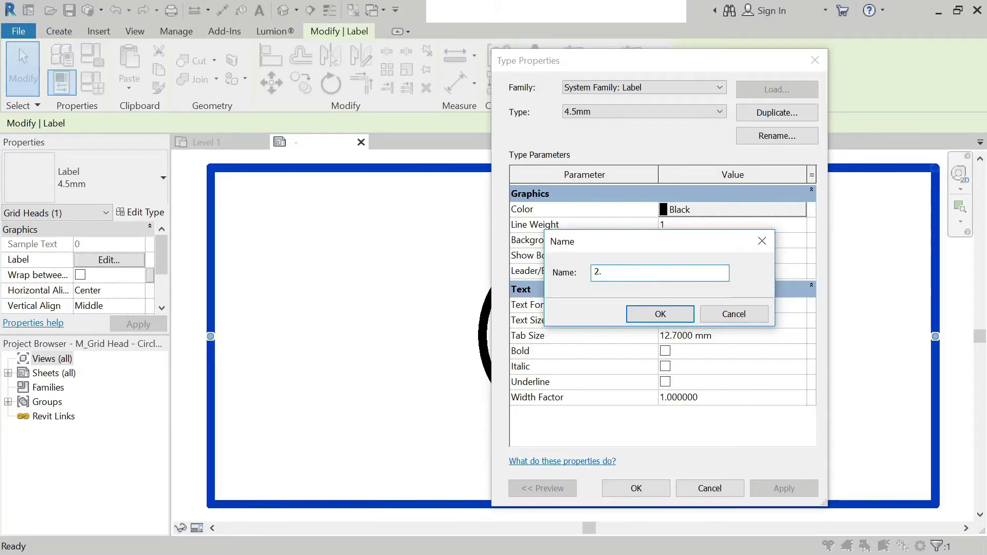
type(".5mm")
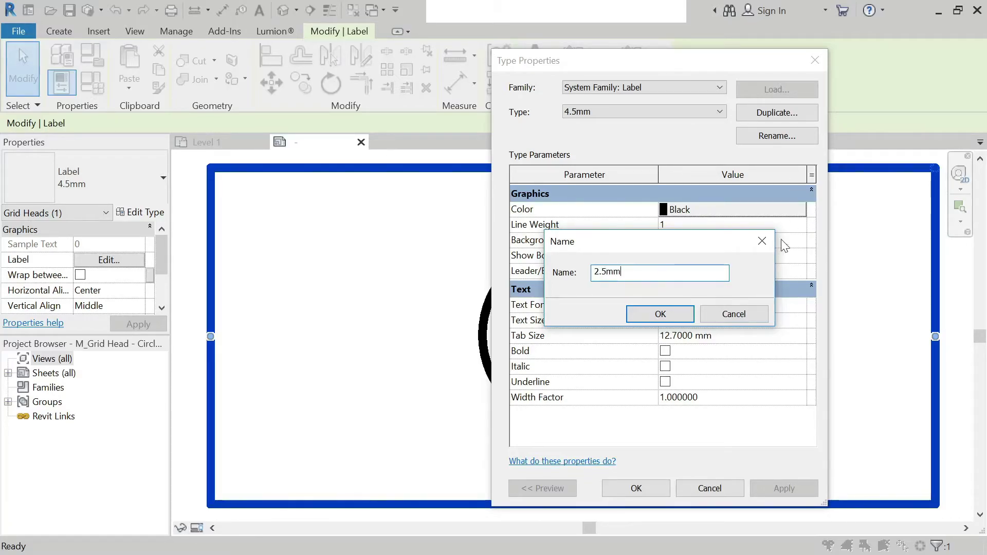
left_click(686, 316)
left_click(648, 485)
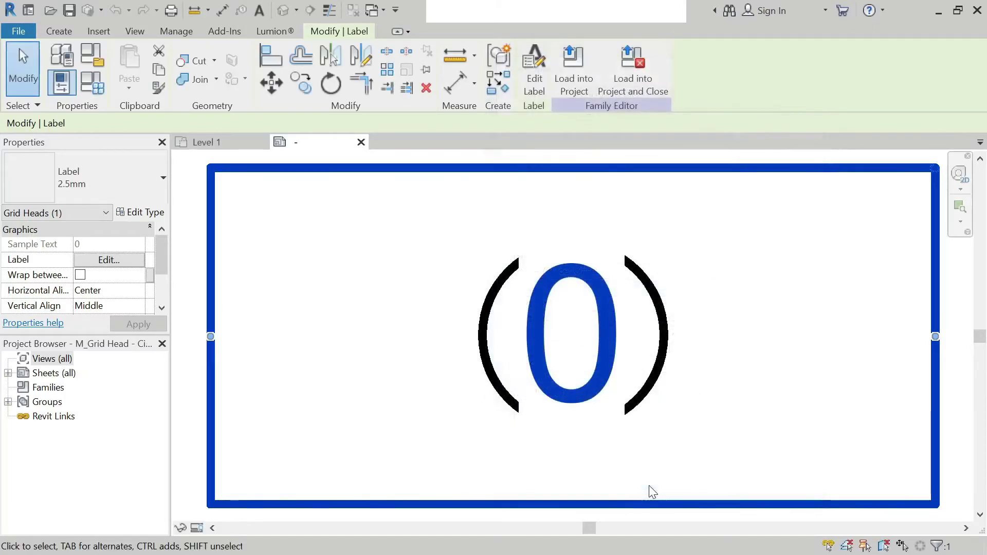
Set the 2.5mm label type's Text Size to 2.5 mm and apply it.
left_click(140, 212)
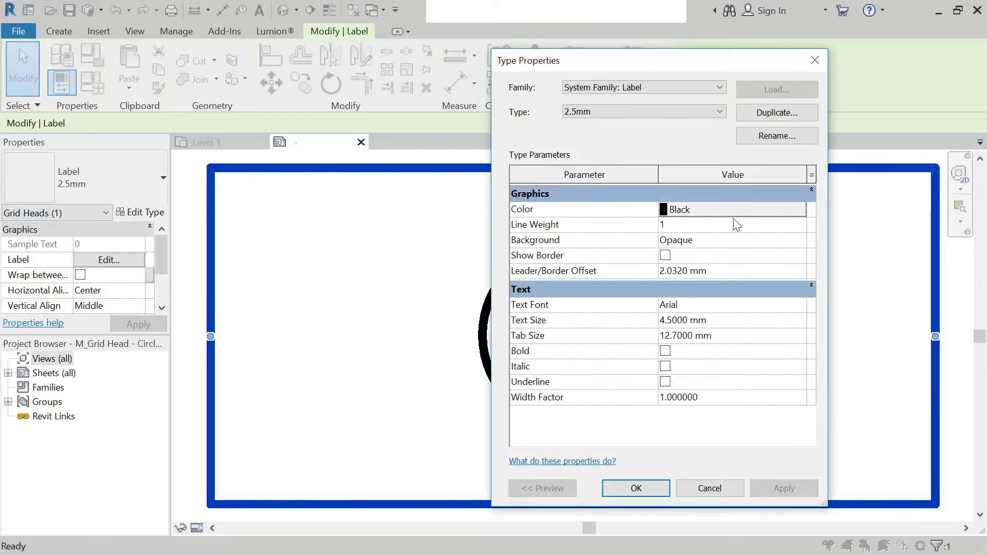
left_click(678, 320)
double_click(678, 320)
type("2")
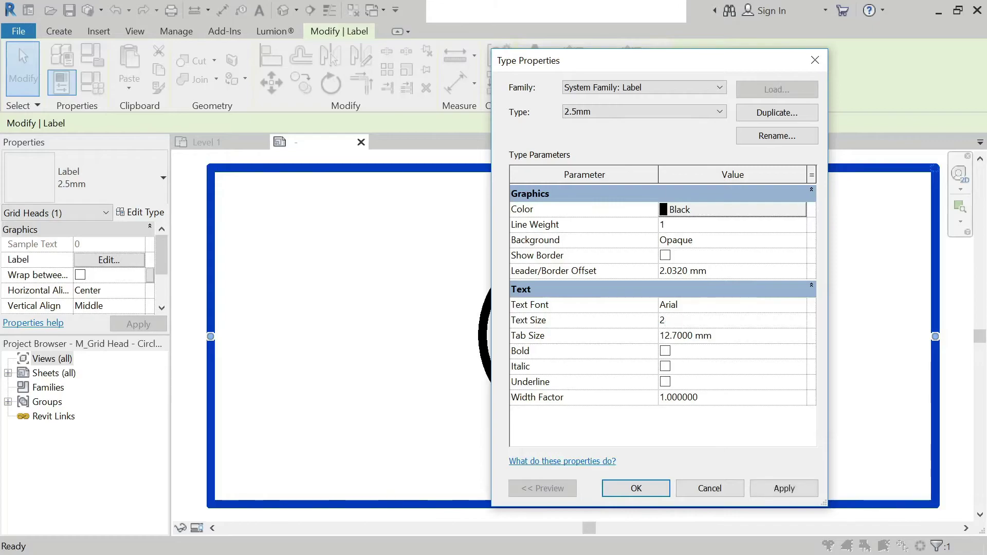
type(".5")
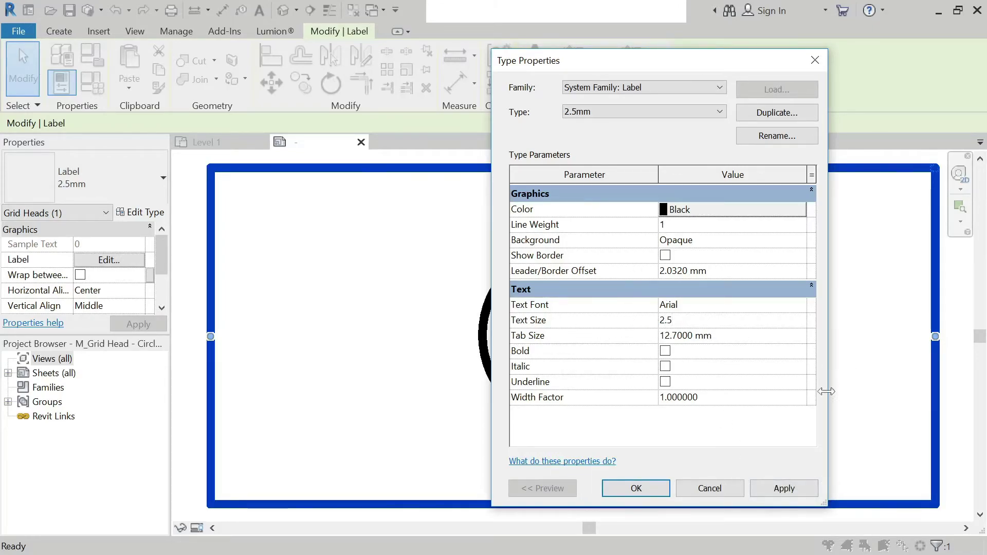
left_click(799, 492)
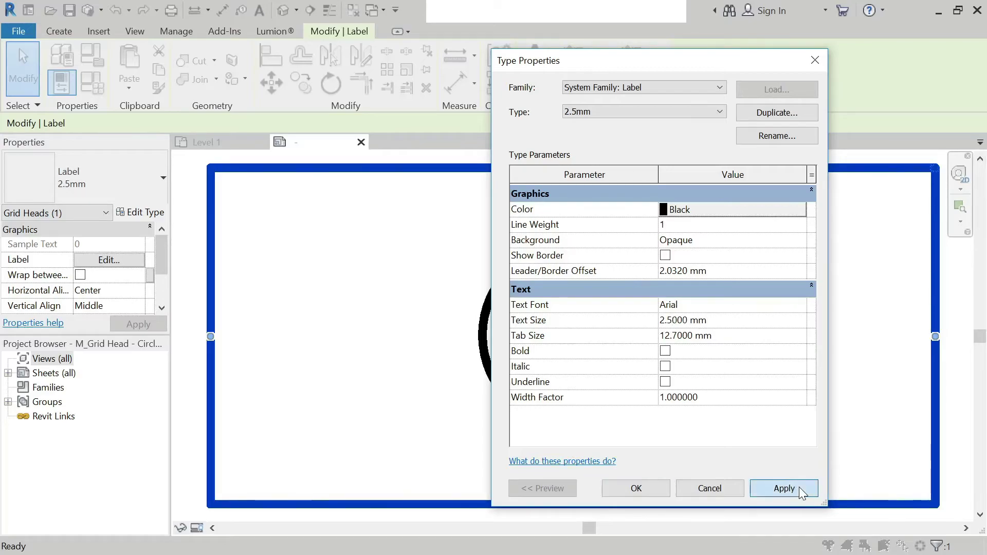
left_click(648, 489)
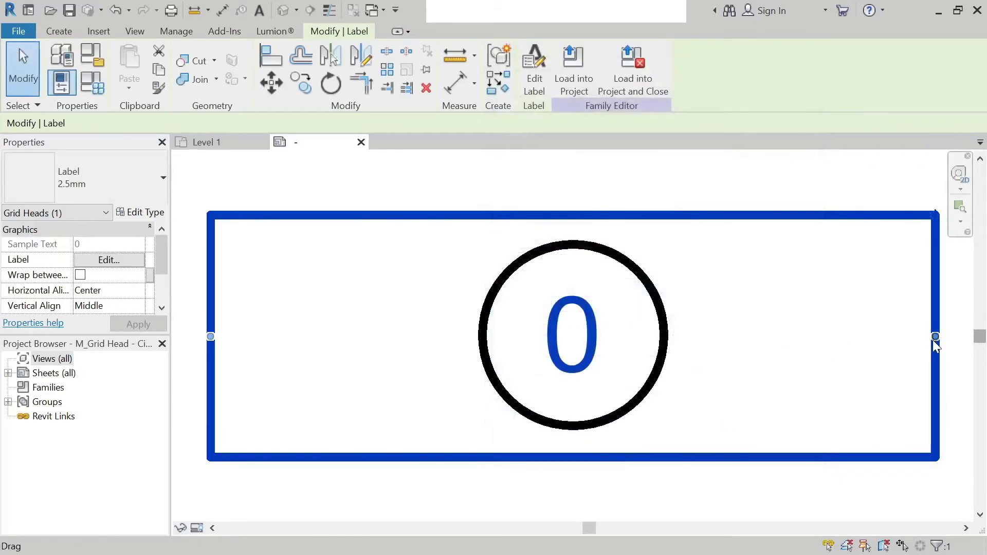
Narrow the label box to fit the circle and reload the grid head, overwriting the existing version.
left_click_drag(934, 337, 665, 337)
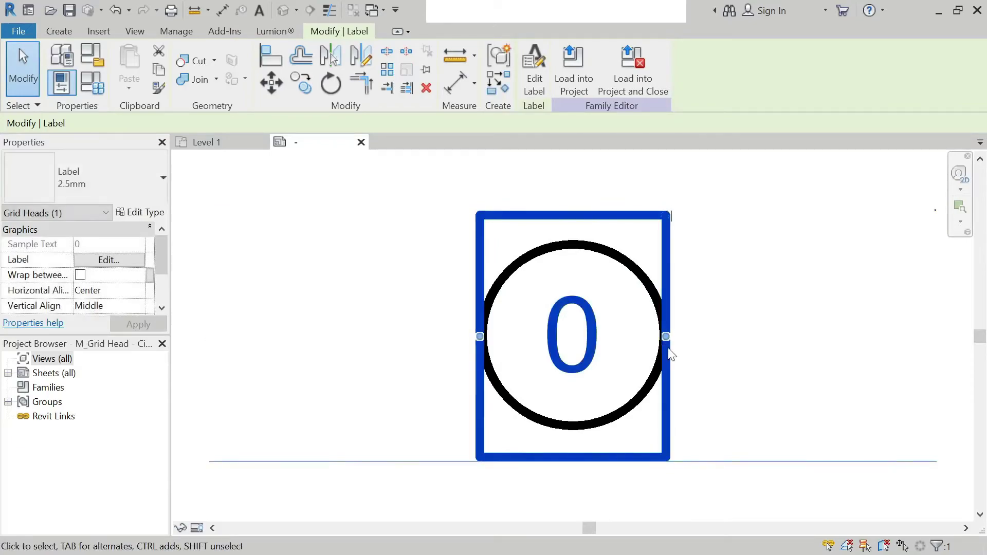
left_click(583, 54)
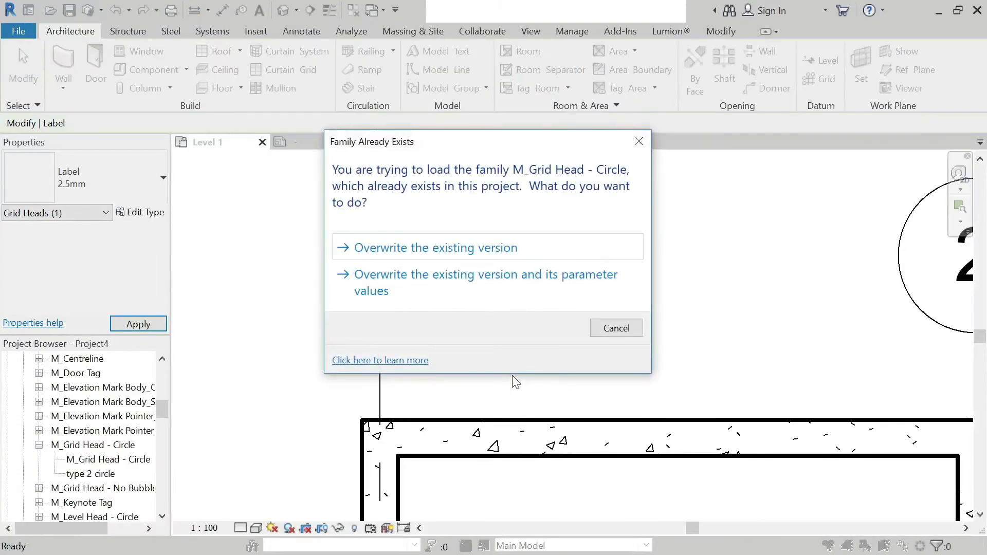
left_click(502, 248)
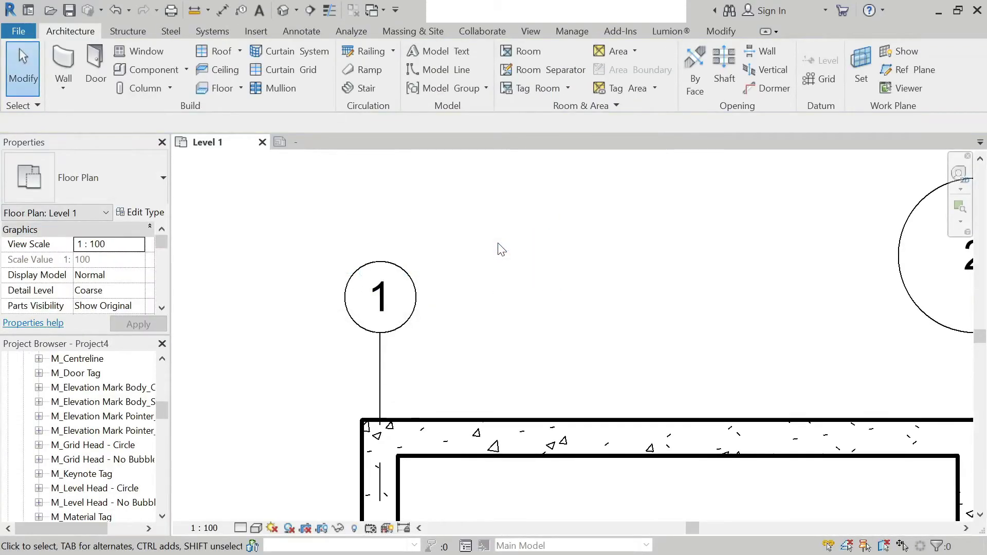
scroll(499, 249, "down", 4)
scroll(539, 226, "up", 4)
Check grid 1's type, then switch grid 2 to type 3 to match.
left_click(487, 247)
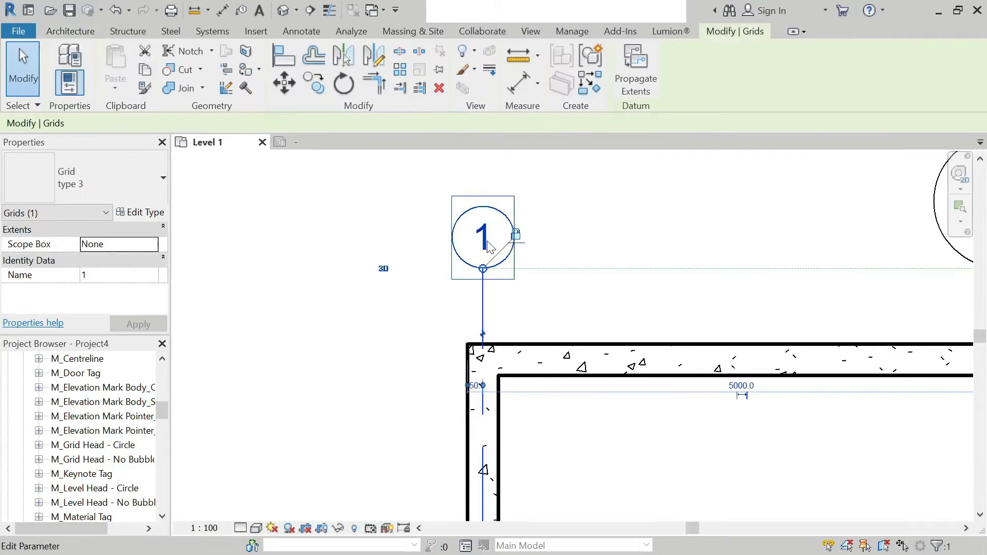
left_click(701, 223)
scroll(700, 222, "down", 2)
scroll(794, 238, "up", 1)
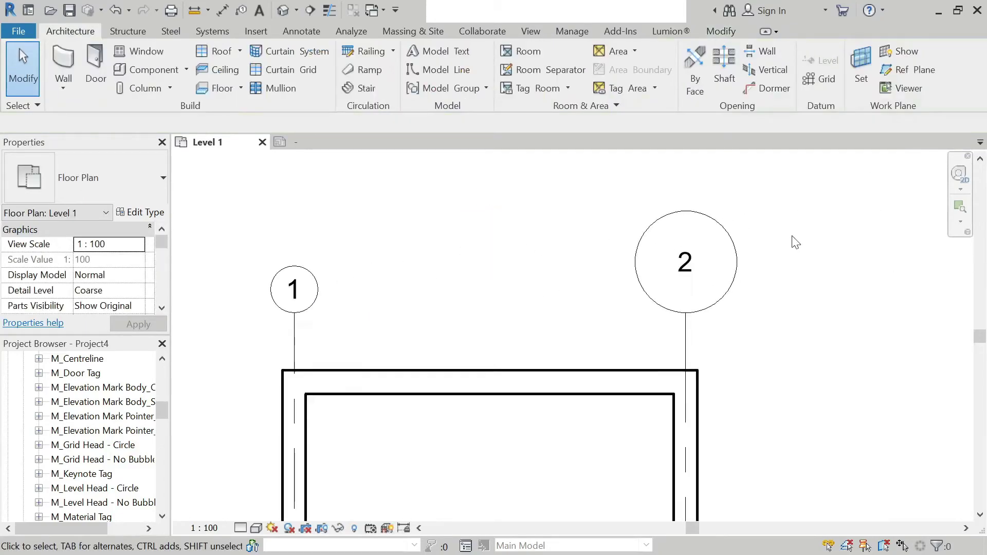
left_click(702, 315)
left_click(75, 173)
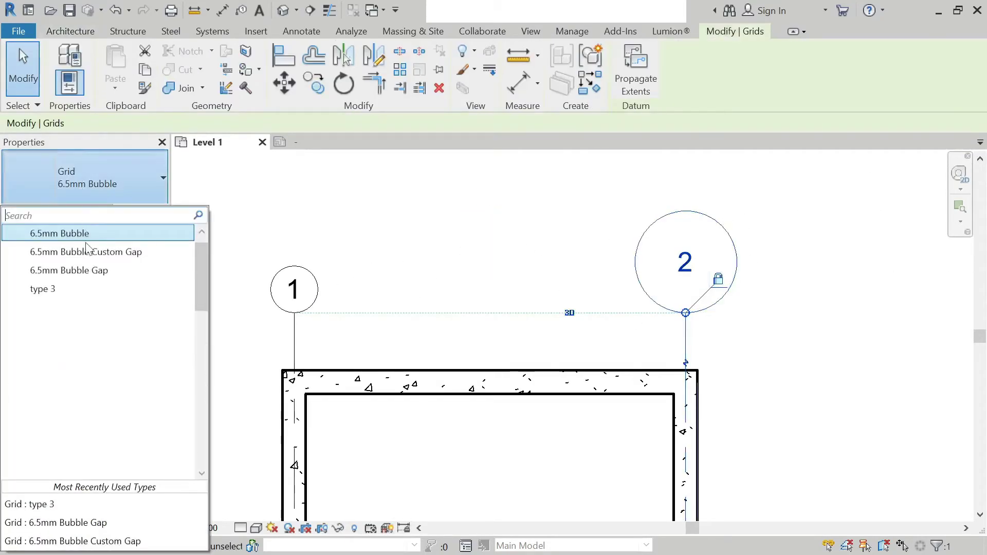
left_click(90, 290)
left_click(823, 236)
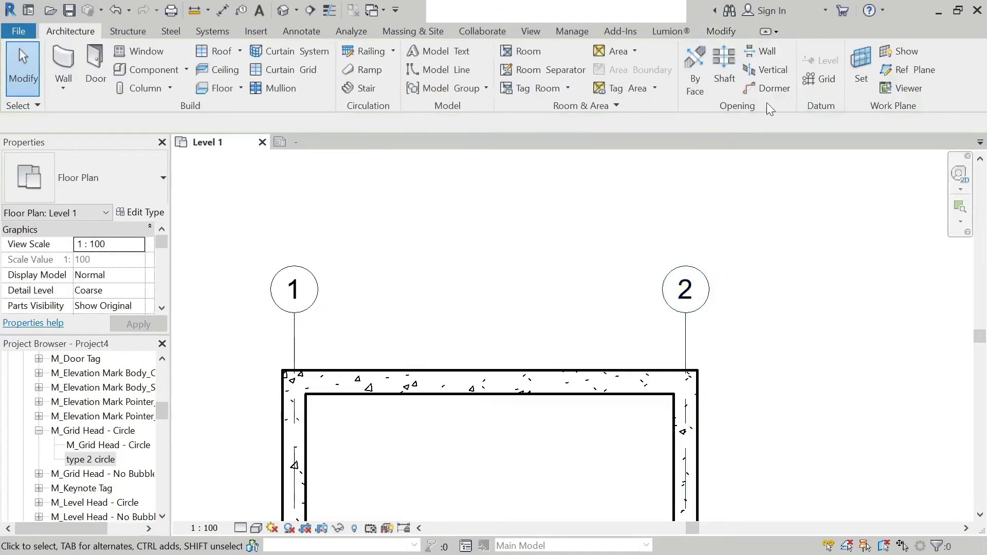
scroll(766, 230, "down", 2)
scroll(769, 282, "up", 2)
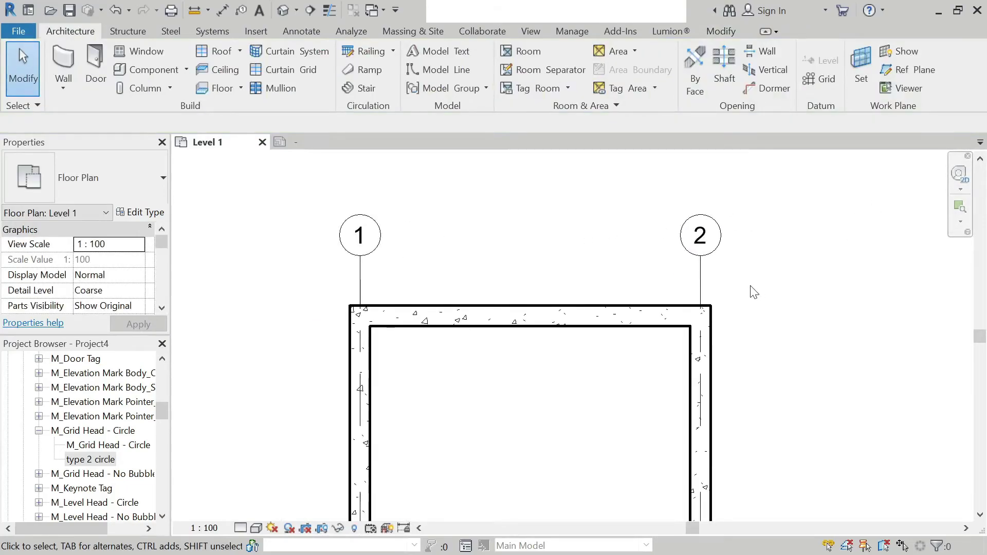
left_click_drag(784, 188, 278, 279)
left_click(780, 256)
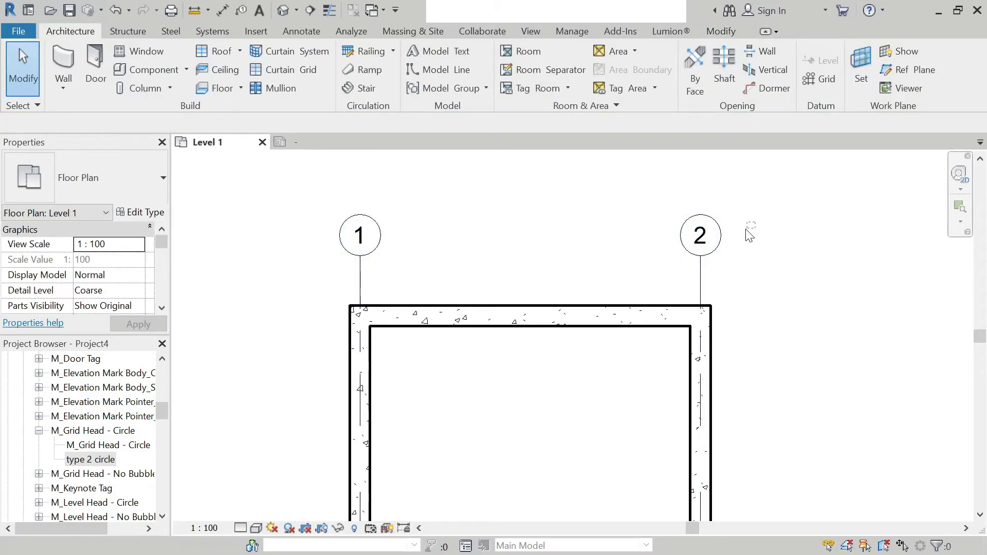
left_click_drag(750, 220, 333, 270)
left_click(593, 218)
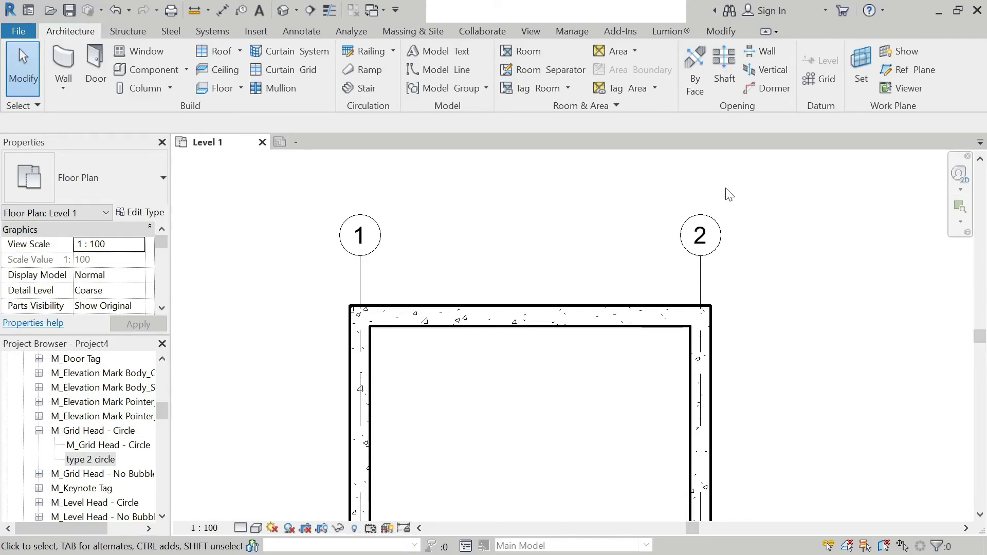
left_click_drag(759, 201, 353, 219)
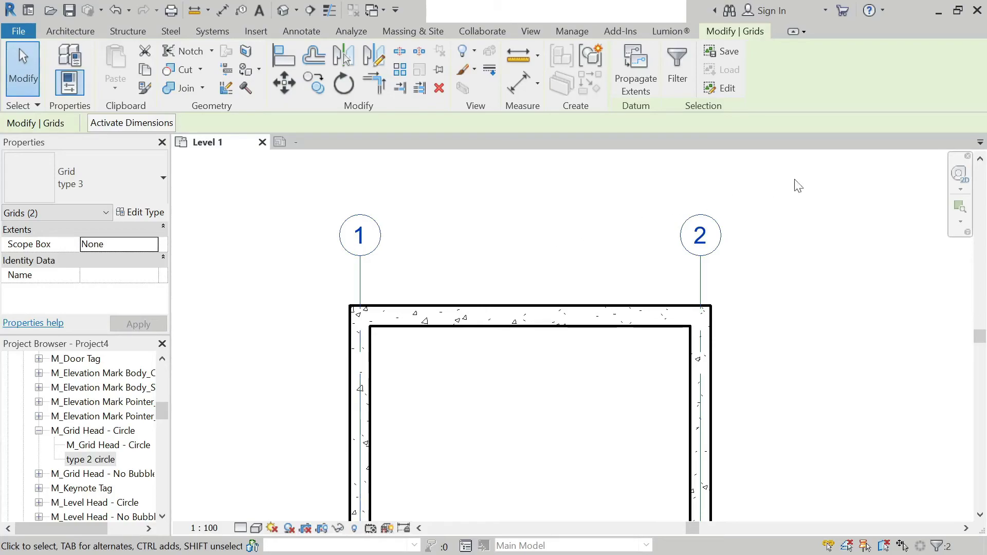
left_click(803, 200)
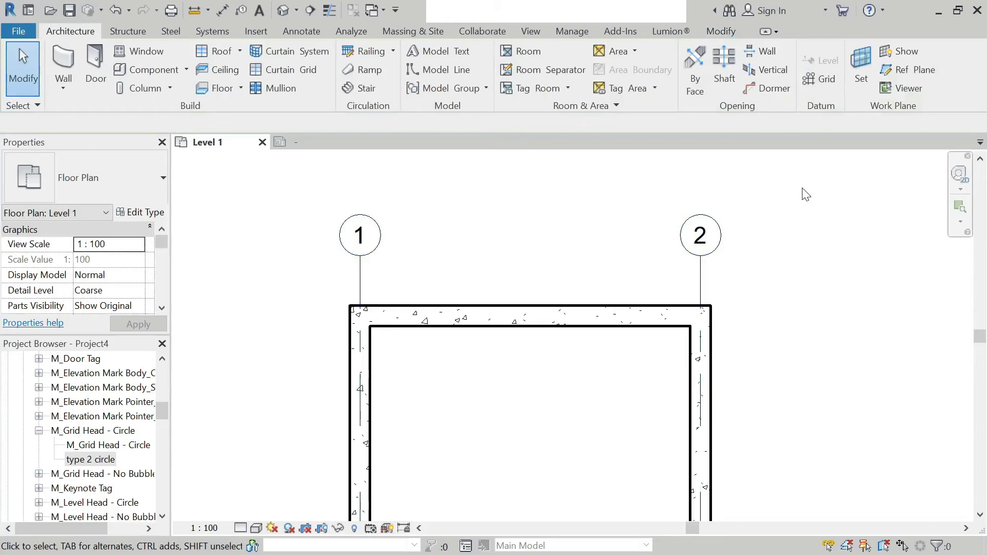
left_click_drag(754, 192, 340, 222)
left_click(584, 205)
left_click_drag(797, 189, 286, 242)
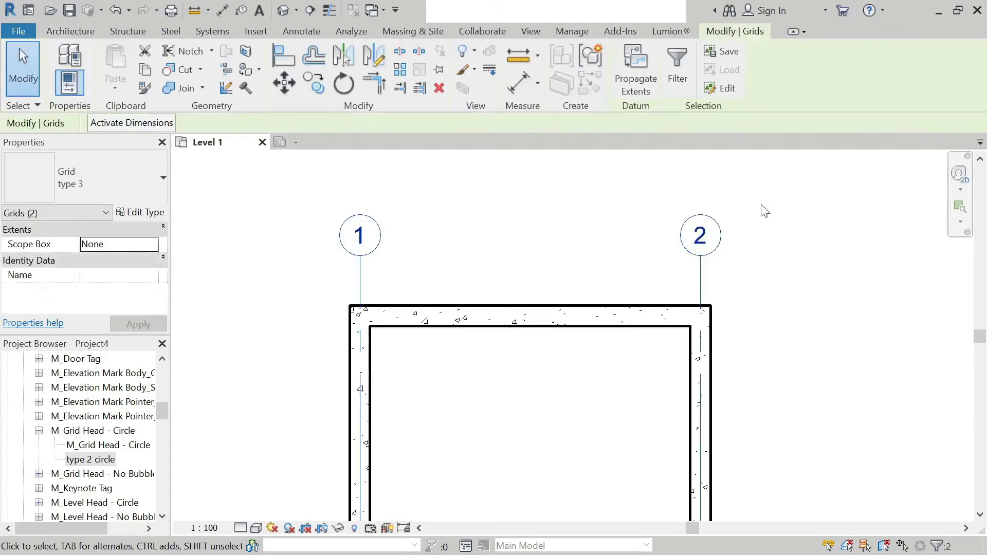
left_click(822, 205)
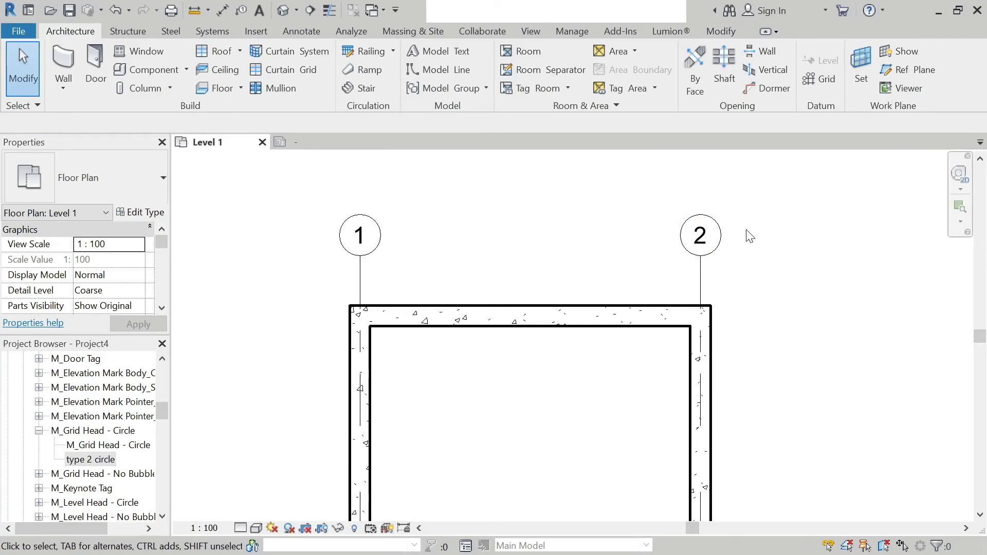
left_click_drag(781, 210, 342, 260)
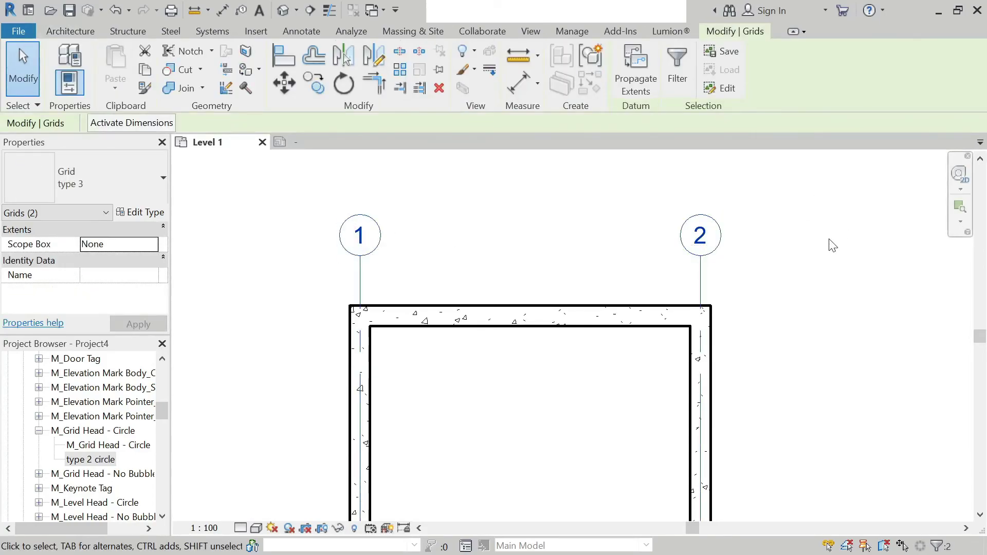
left_click_drag(827, 239, 270, 229)
left_click_drag(787, 236, 274, 240)
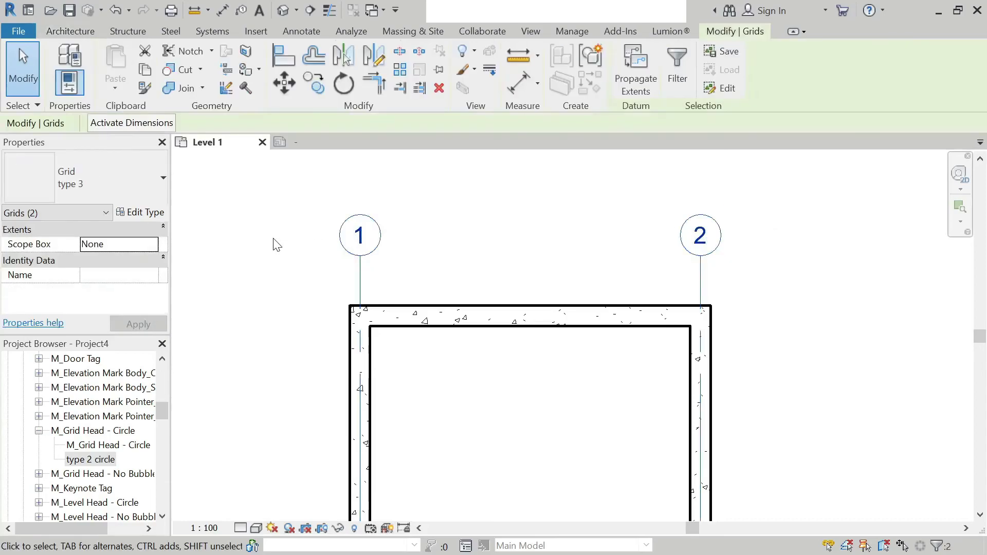